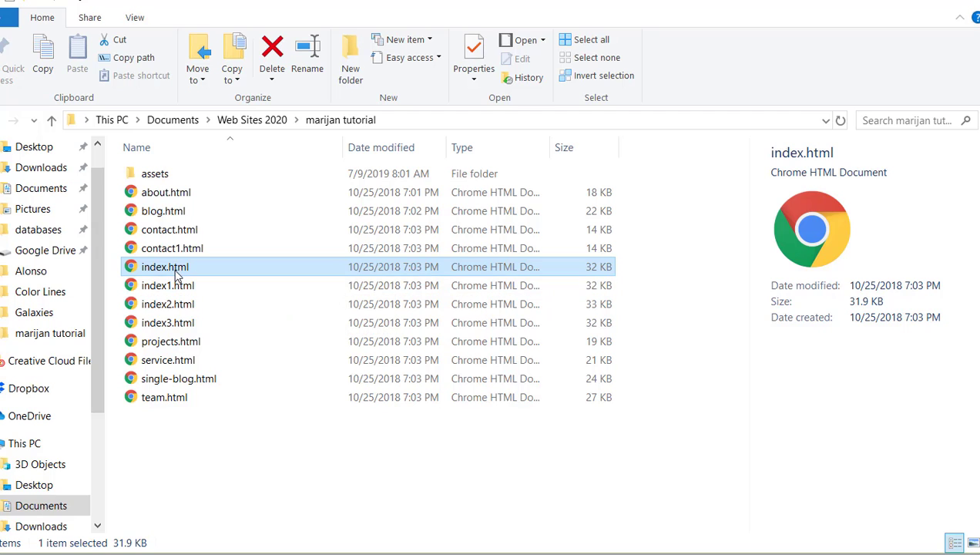
Step: Open index.html from the tutorial folder in the browser, look through the home page, and return to the file listing
double_click(177, 273)
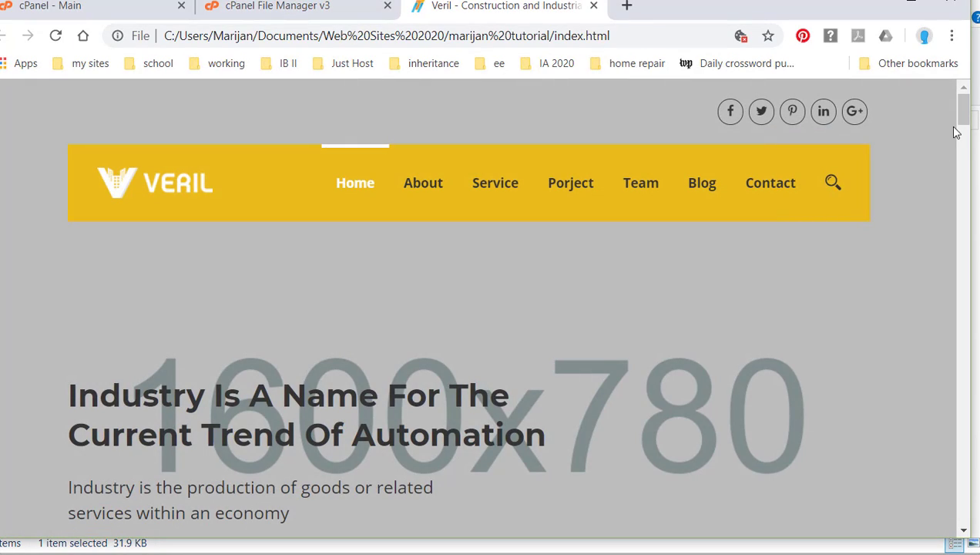
click(955, 119)
drag(953, 123, 963, 189)
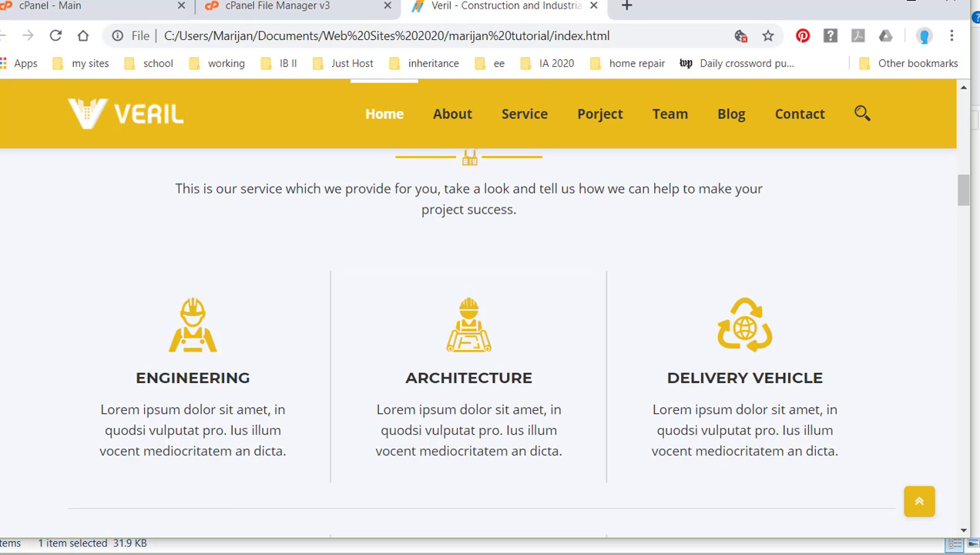
click(383, 503)
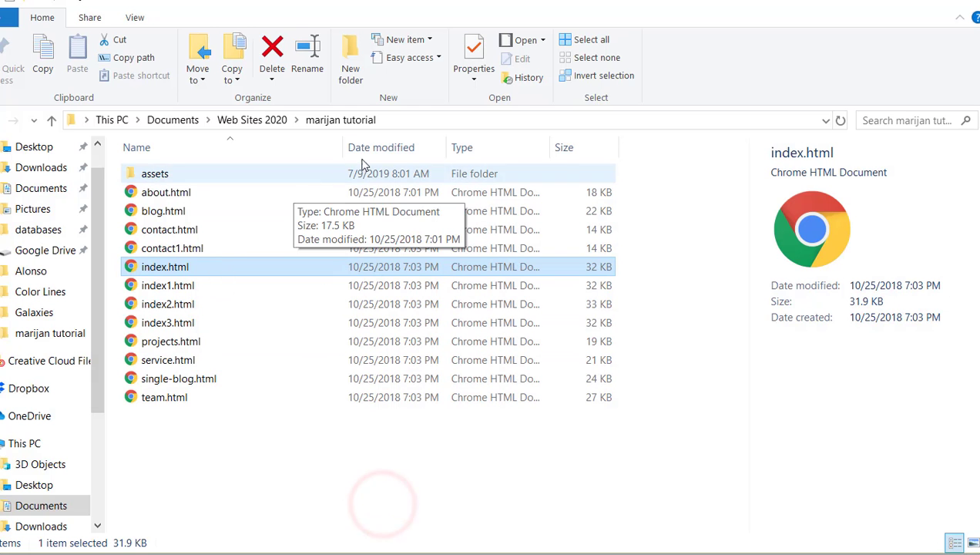
click(271, 120)
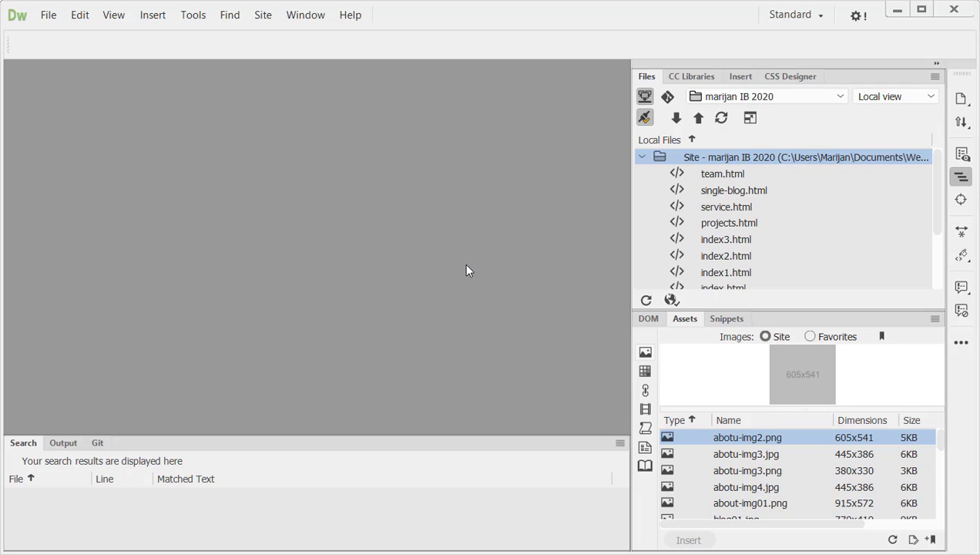
Step: Open the Site Setup of the existing IB 2020 site in Dreamweaver's Manage Sites and select its site name
click(262, 15)
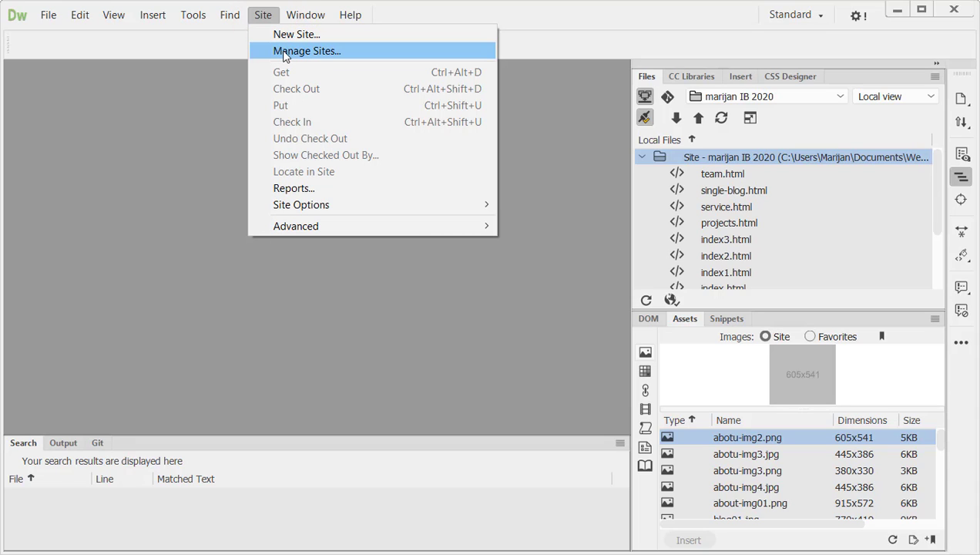
click(284, 49)
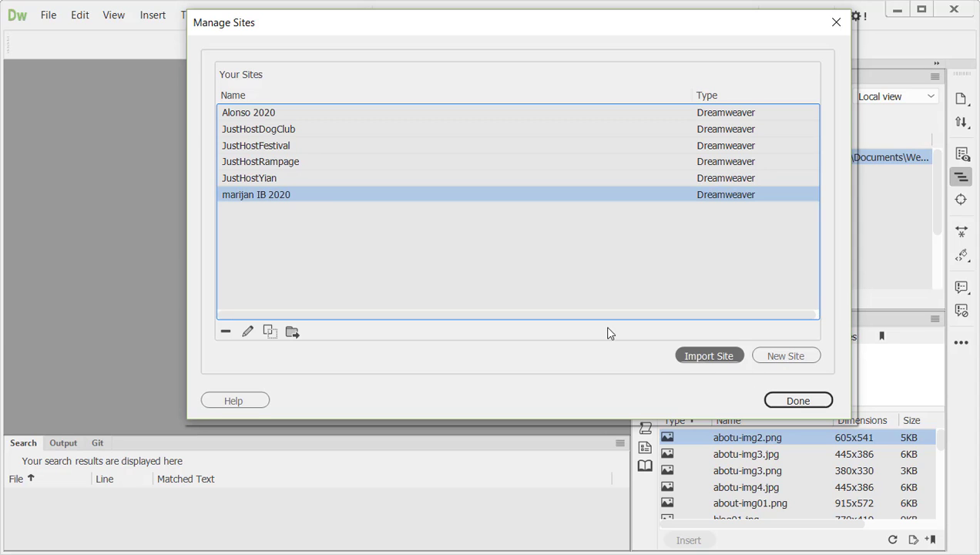
click(259, 197)
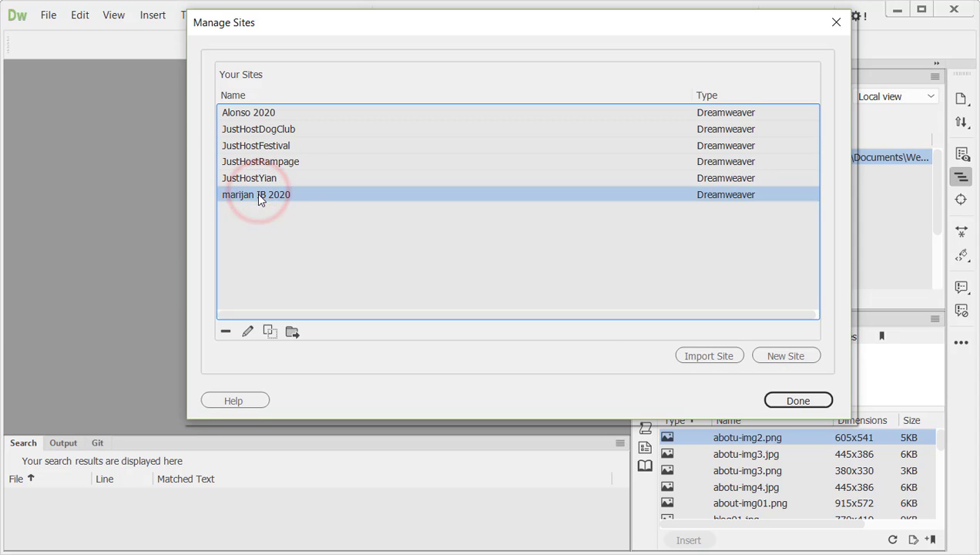
double_click(259, 197)
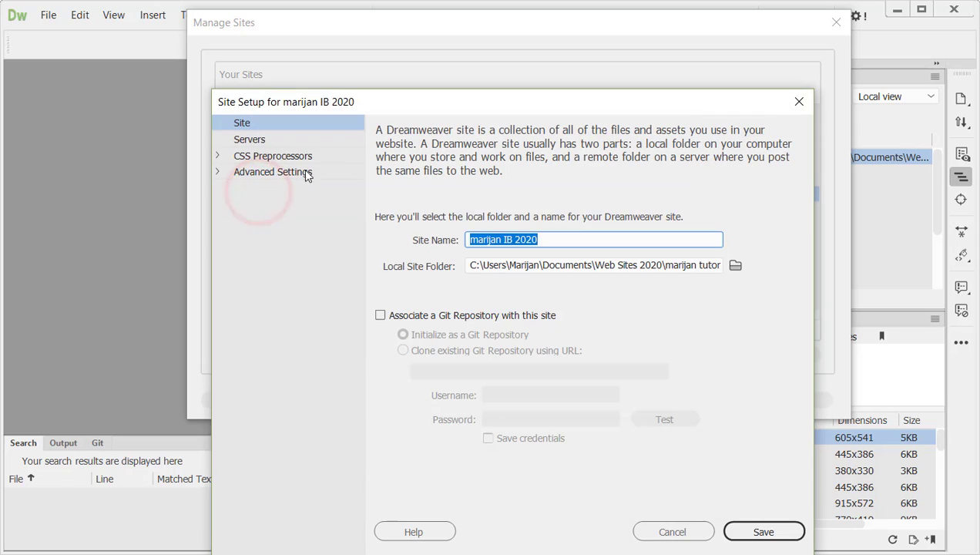
click(550, 240)
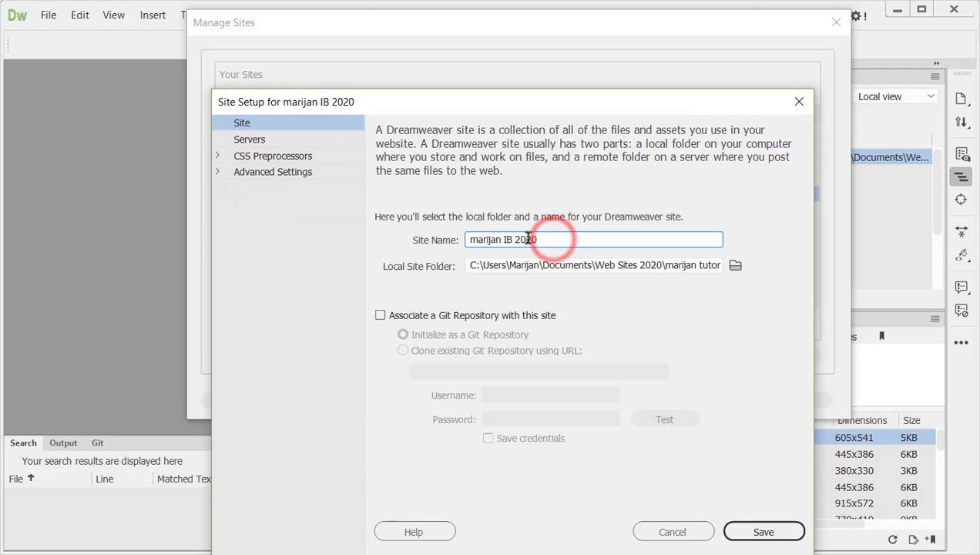
drag(548, 240, 467, 240)
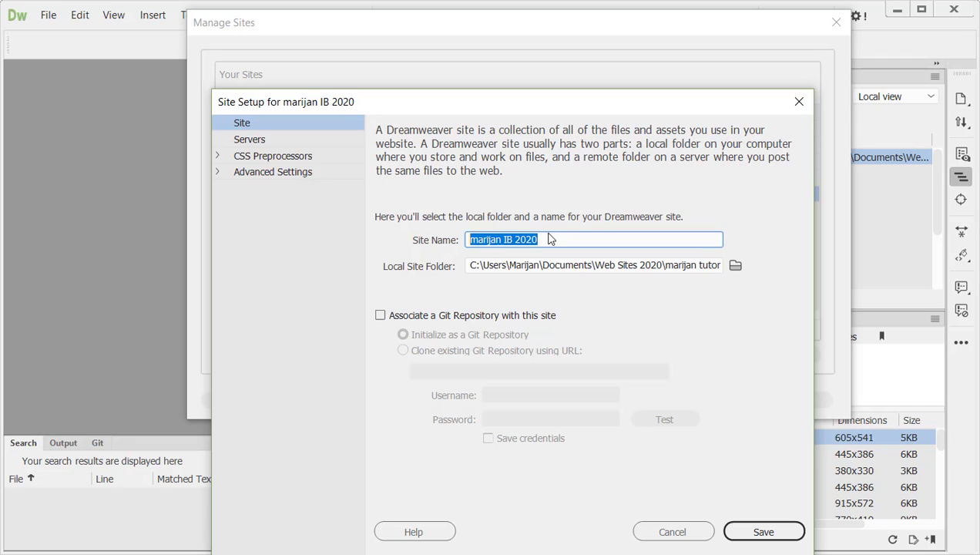
Step: Set the local site folder to the tutorial folder inside Documents > Web Sites 2020
click(736, 265)
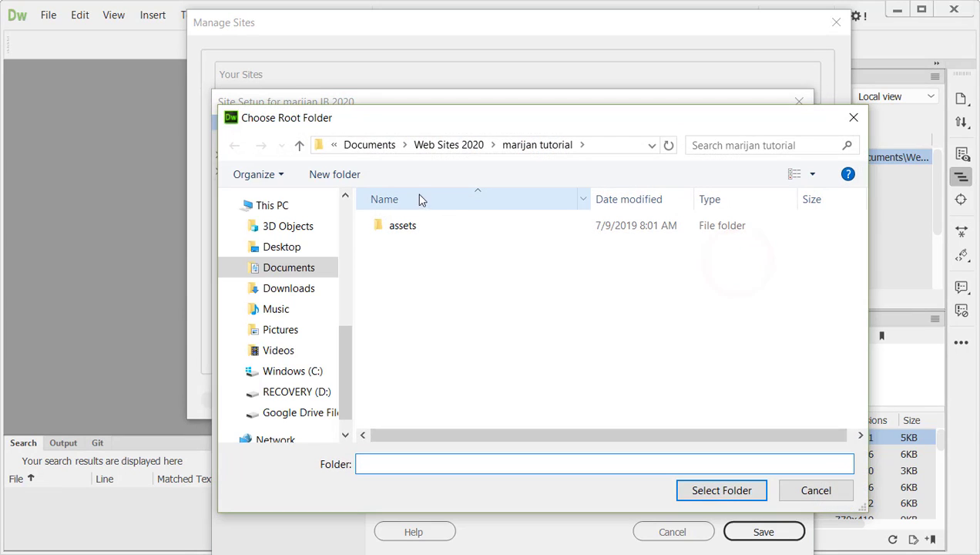
click(457, 145)
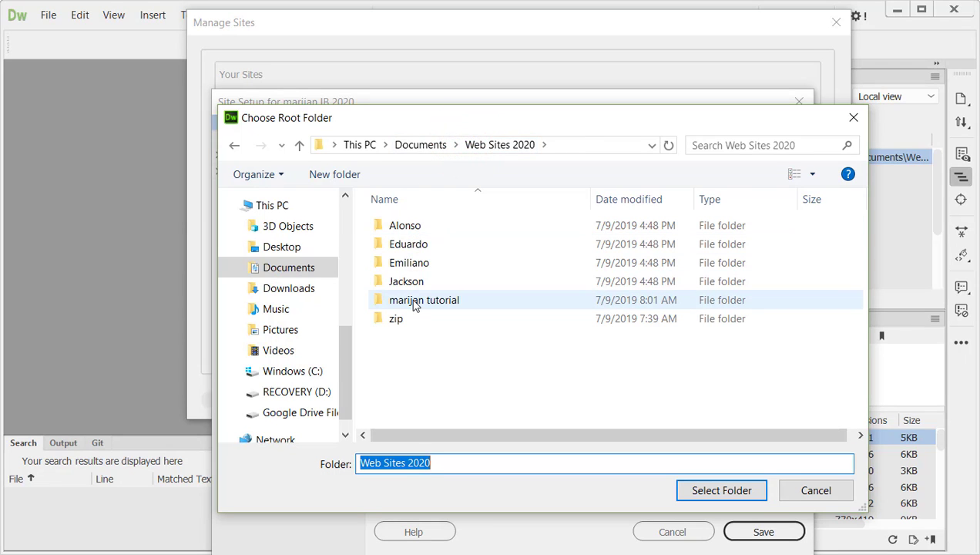
double_click(417, 300)
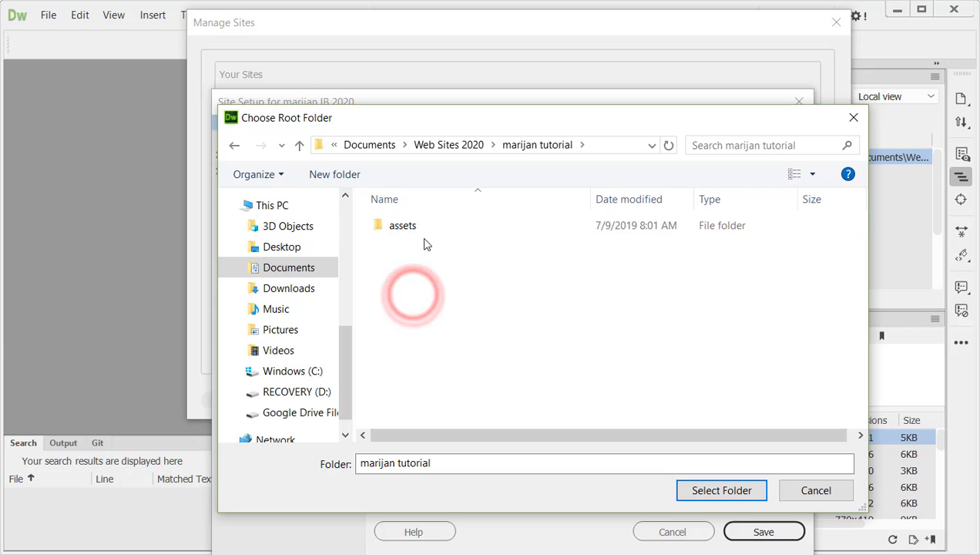
click(721, 491)
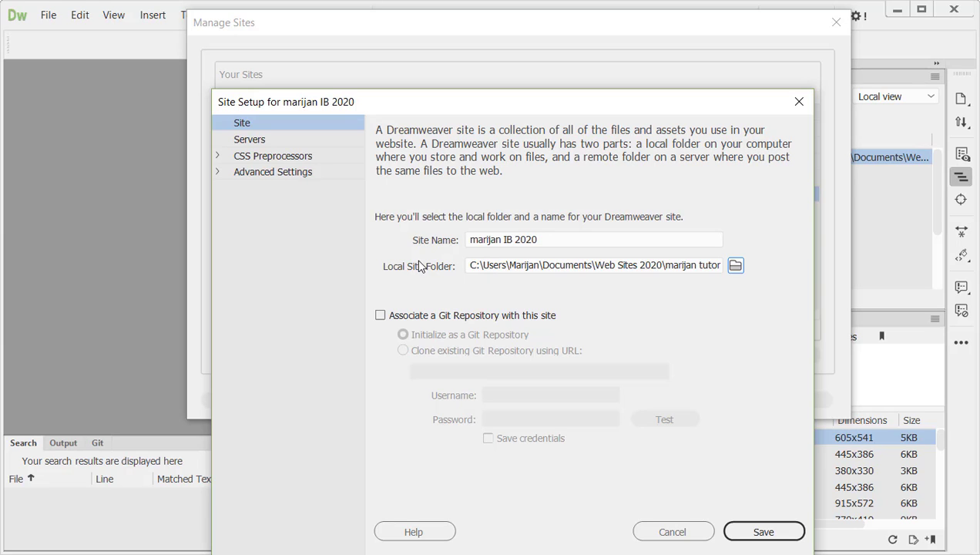
Step: Open the site's JustHost server settings and look at the site's remote folder in cPanel File Manager in the browser
click(254, 141)
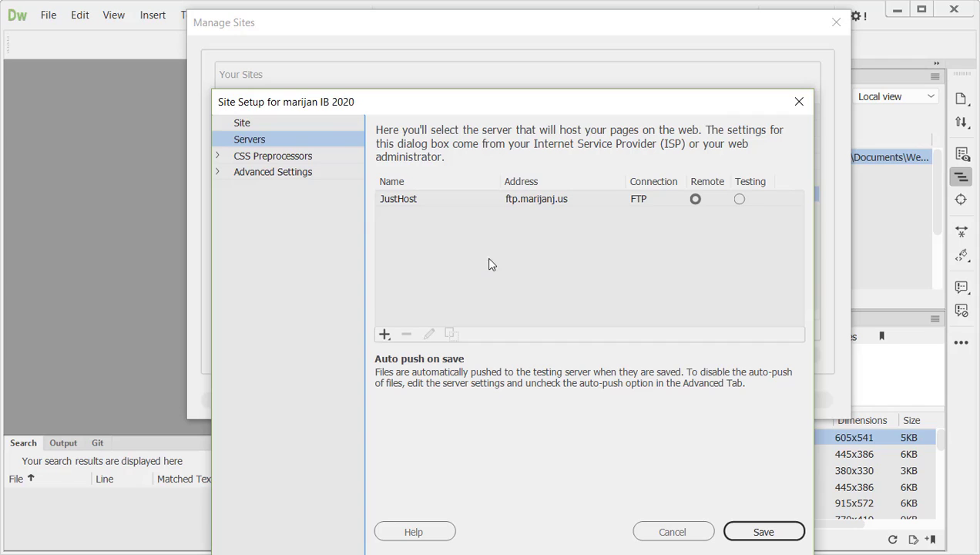
double_click(544, 199)
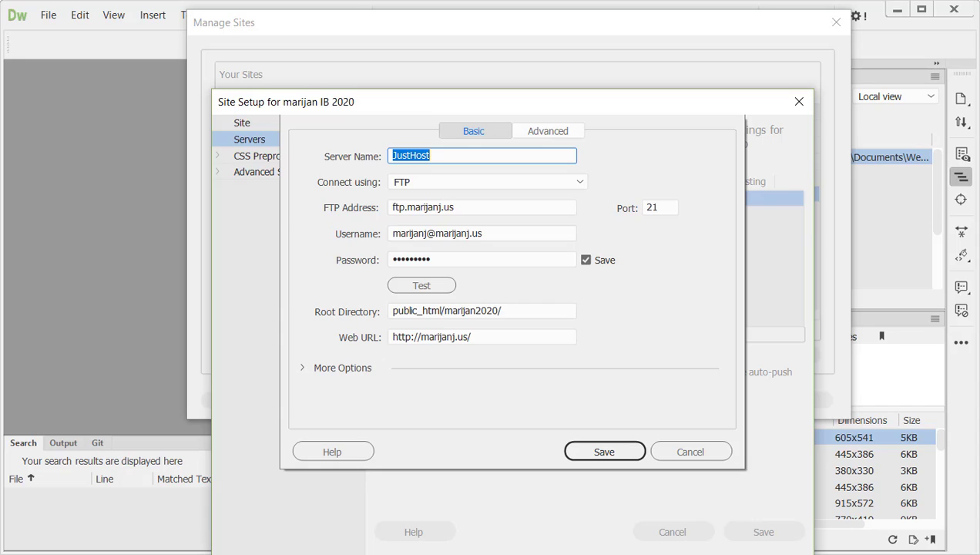
click(301, 553)
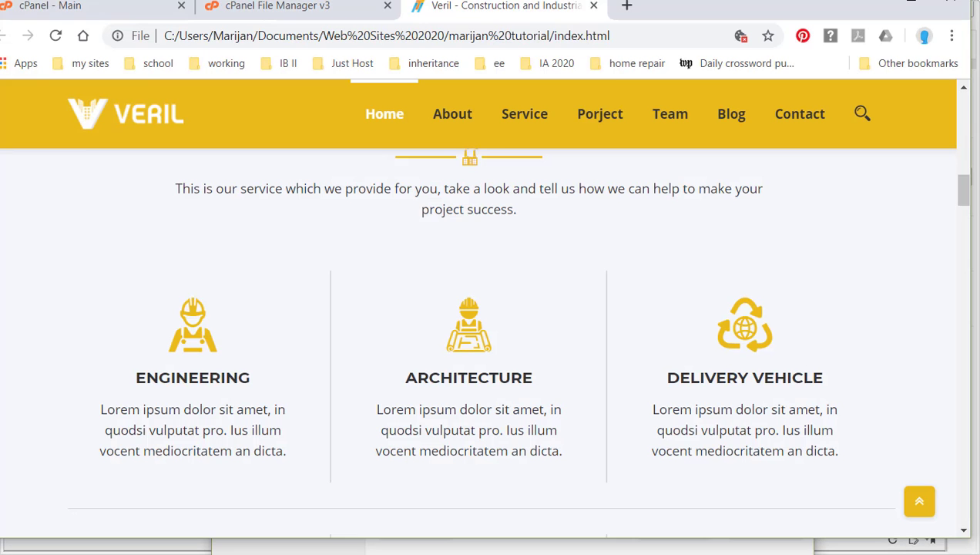
click(259, 11)
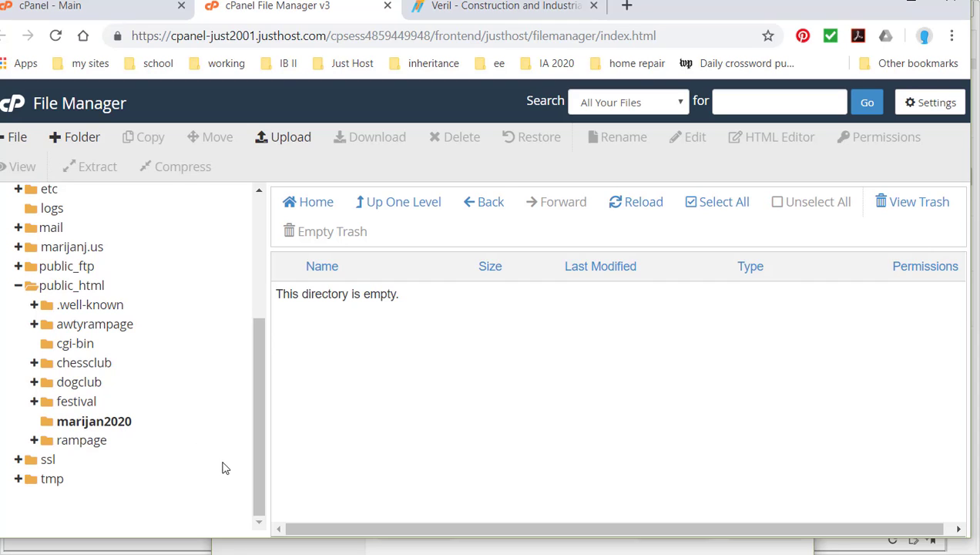
click(387, 554)
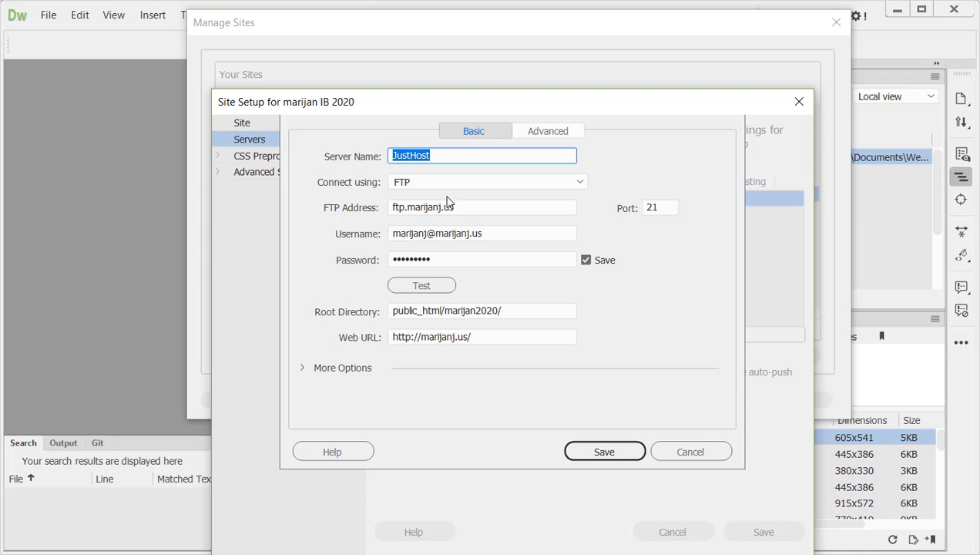
Step: Review the server name and FTP address in the JustHost server settings
drag(455, 157, 390, 152)
drag(455, 205, 389, 205)
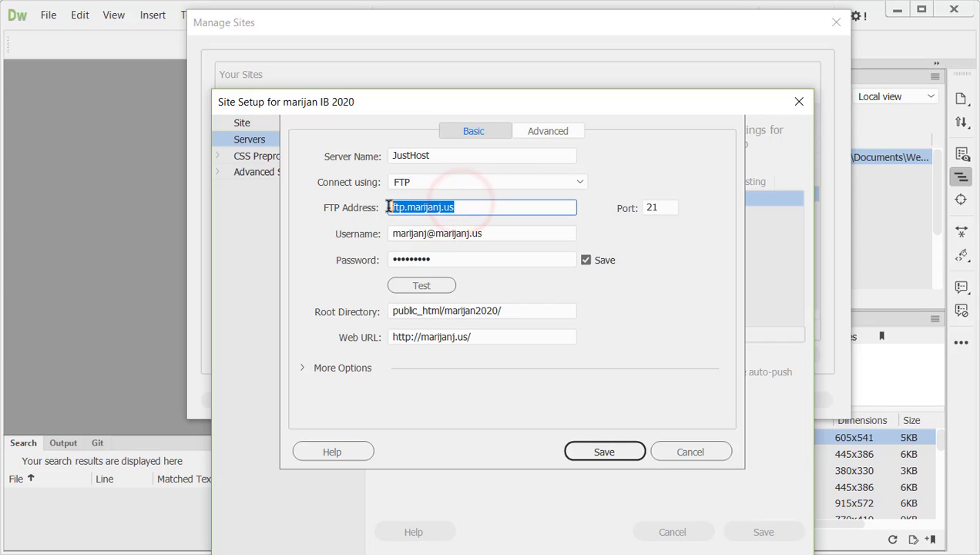
click(460, 206)
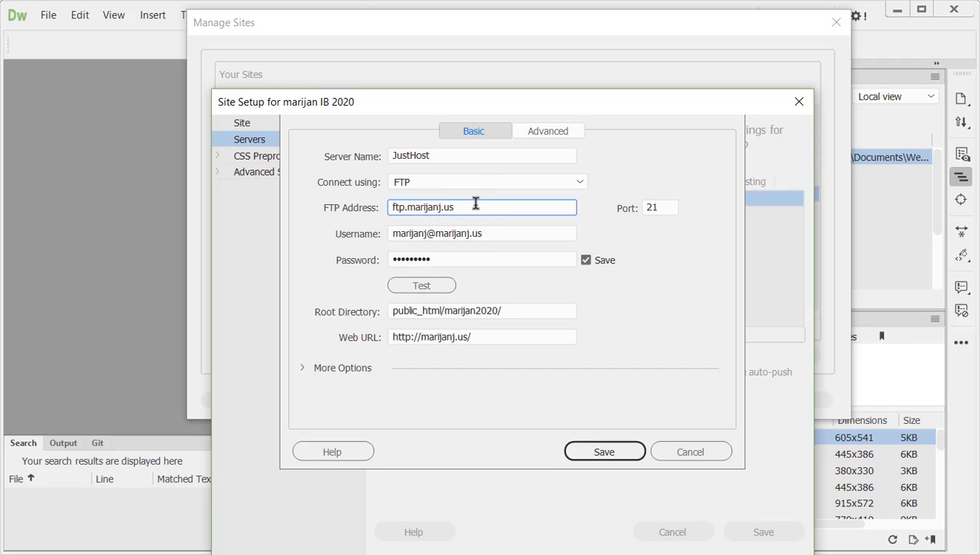
drag(472, 206, 397, 208)
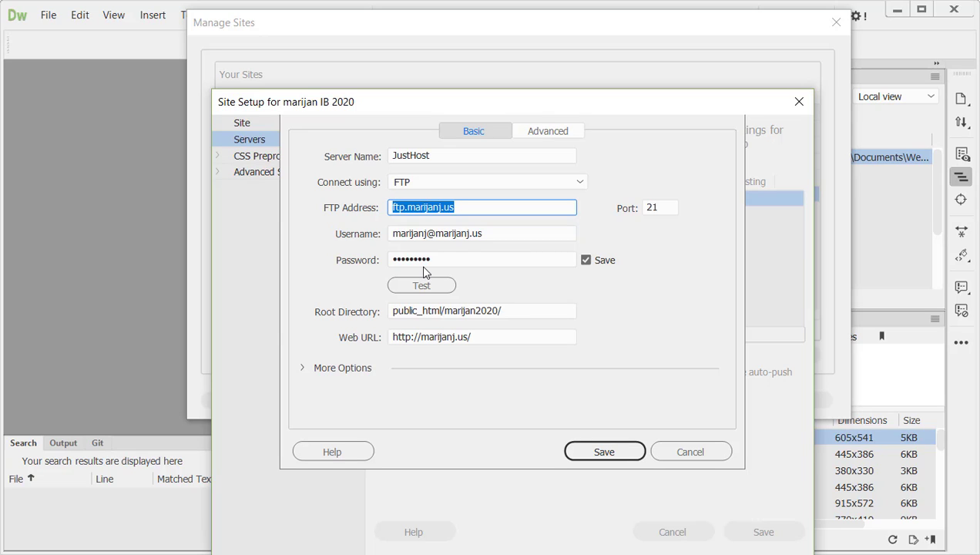
Step: Check the FTP username and password fields, test the server connection, and dismiss the result
click(499, 234)
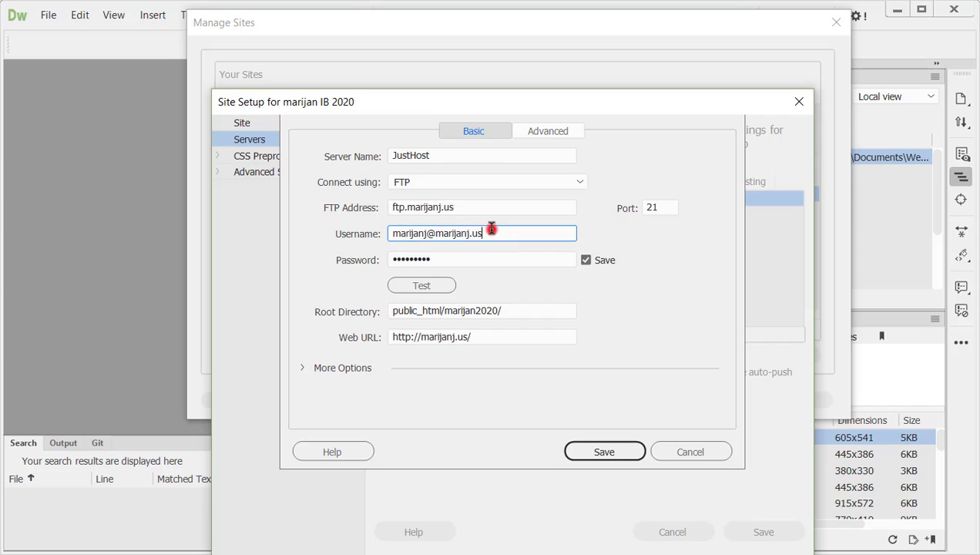
drag(484, 235, 381, 225)
click(416, 257)
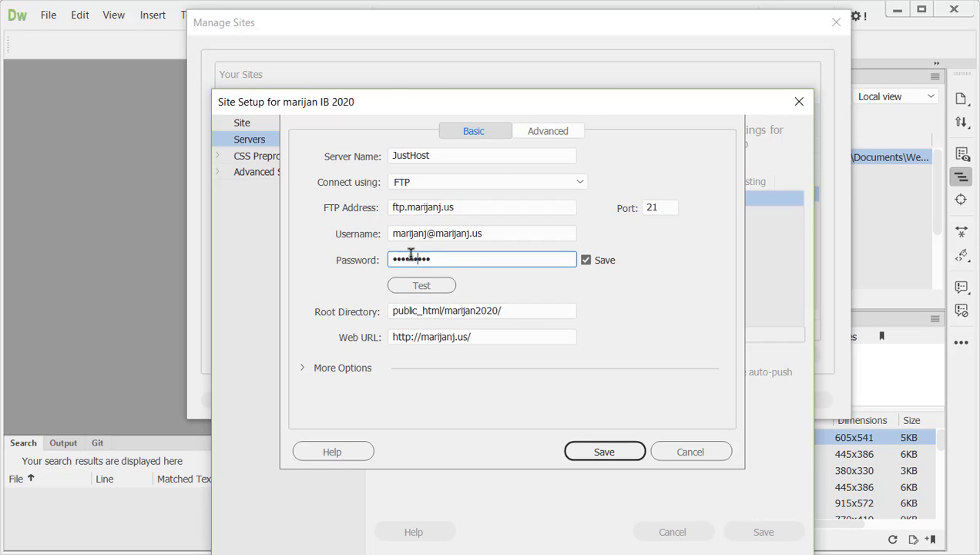
click(421, 286)
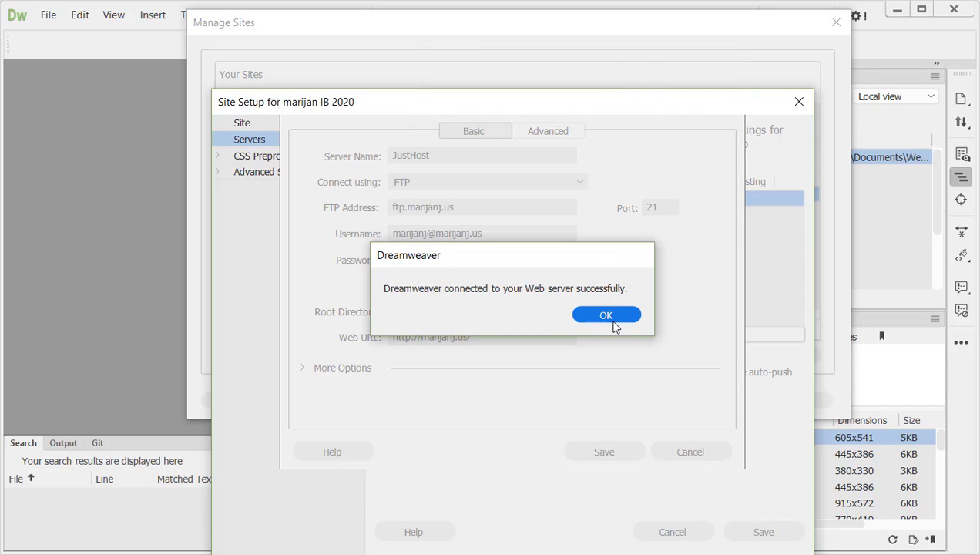
click(611, 319)
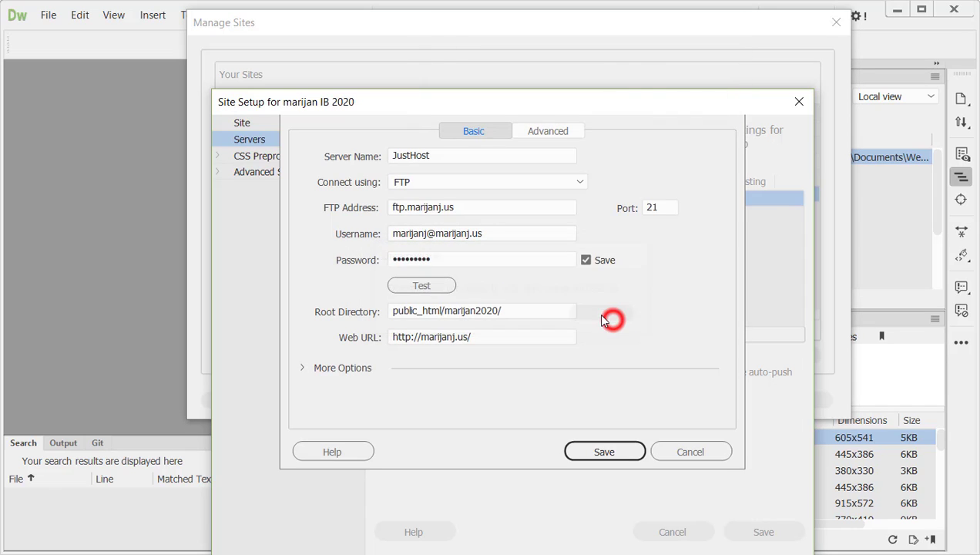
Step: Compare the server's root directory with the site's folder under public_html in cPanel File Manager
click(514, 311)
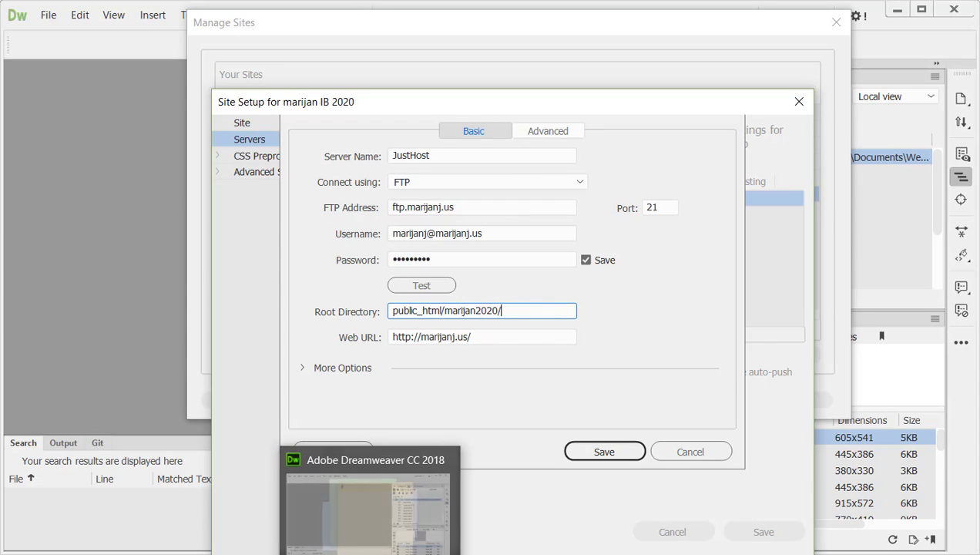
mouse_move(346, 553)
mouse_move(267, 553)
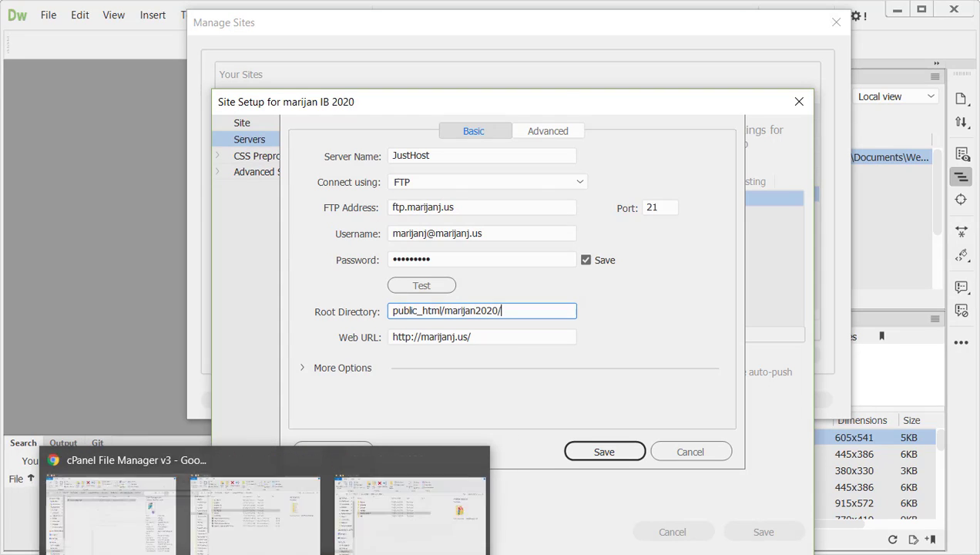
click(348, 552)
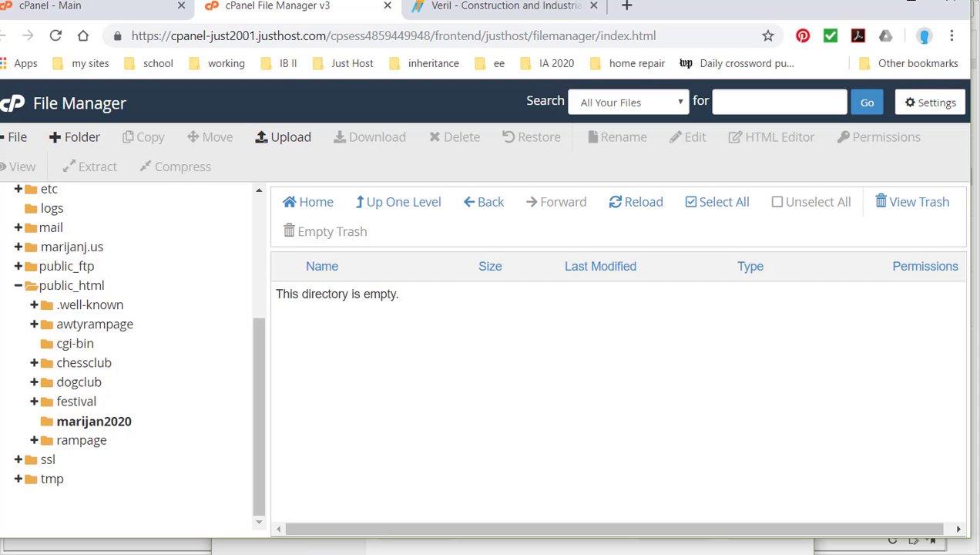
mouse_move(388, 554)
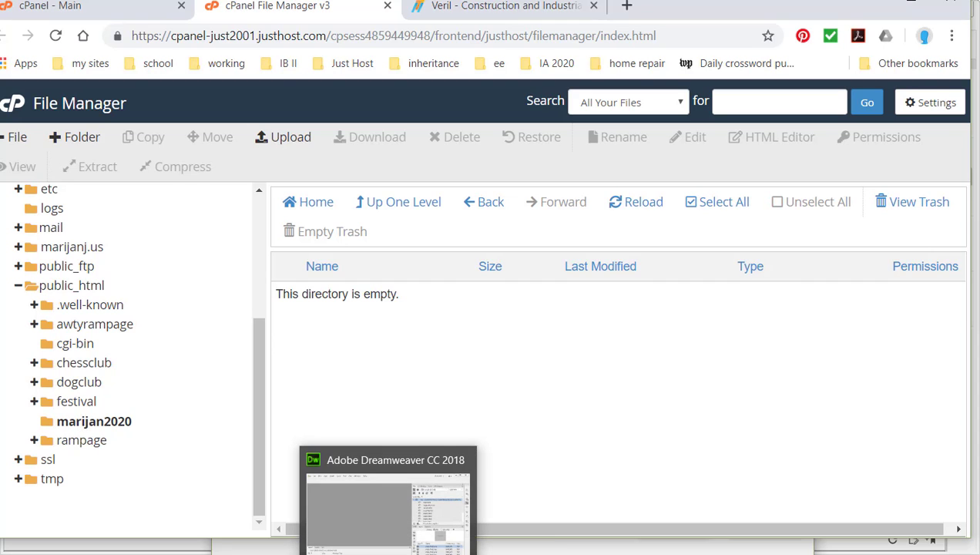
click(415, 461)
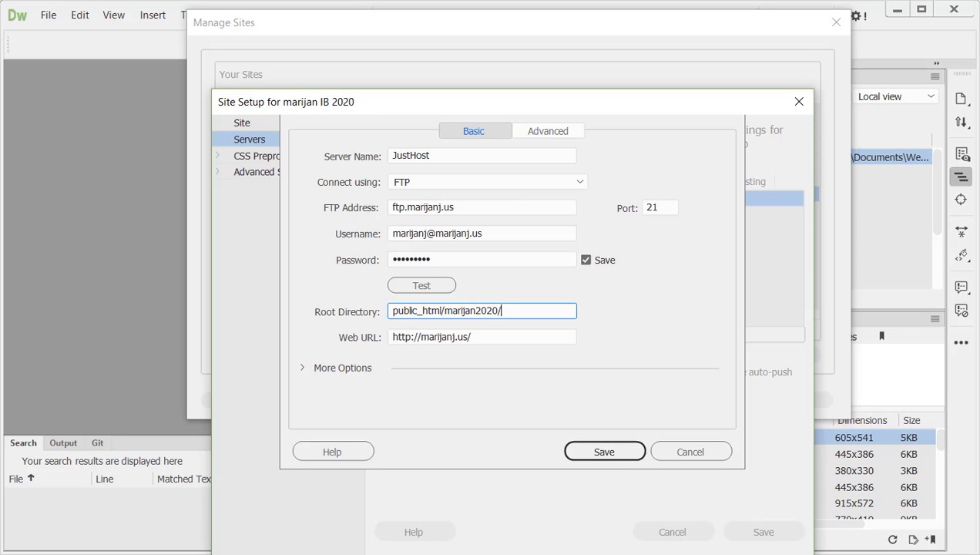
key(alt+Tab)
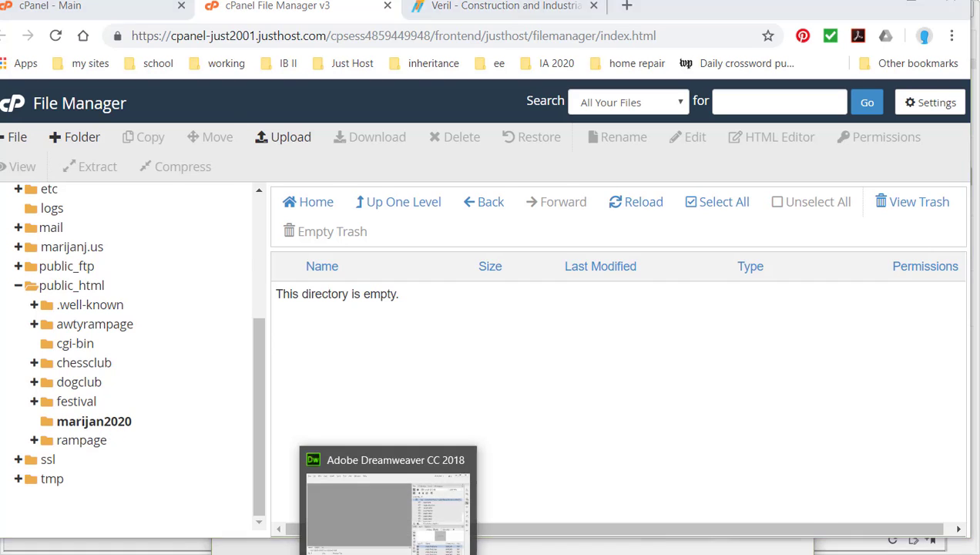
click(389, 553)
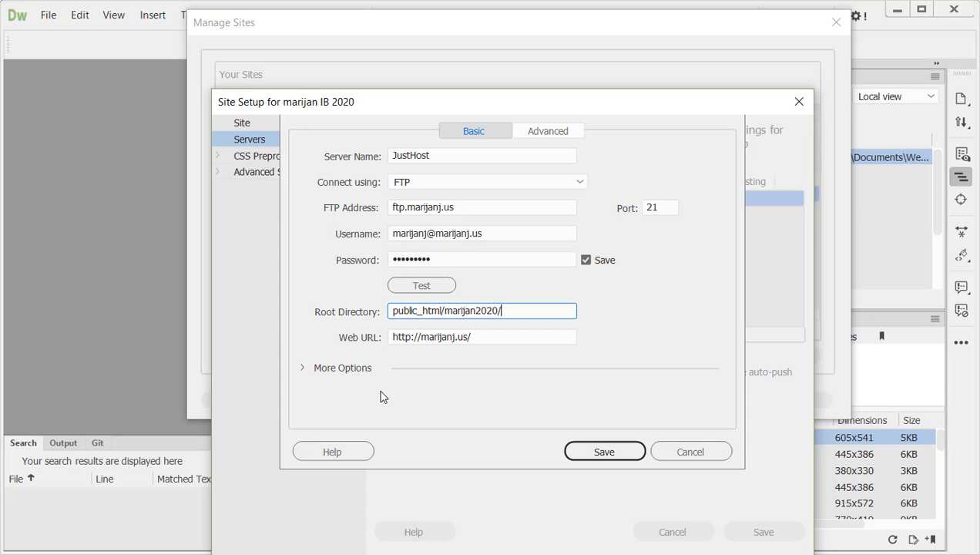
Step: Check the server's web URL and save the JustHost server settings
click(490, 337)
click(477, 338)
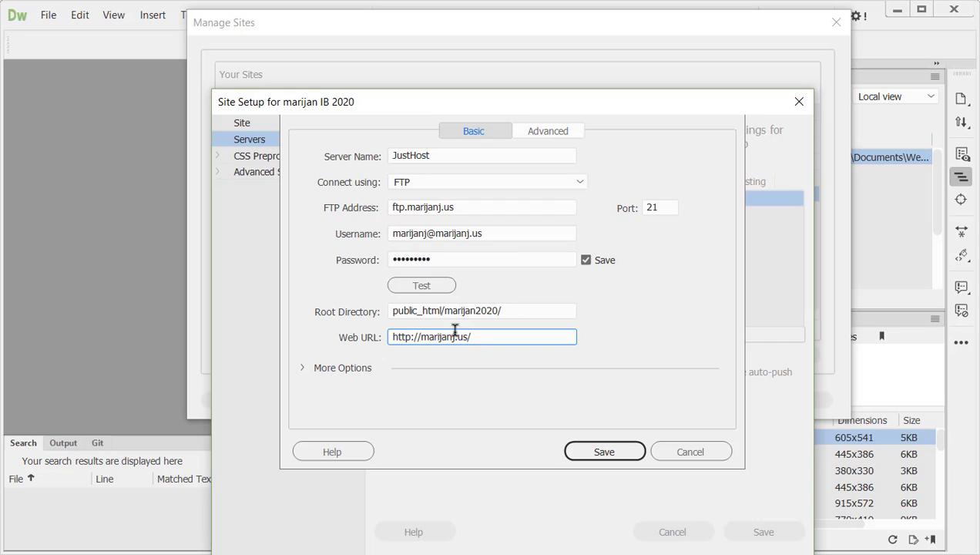
click(584, 453)
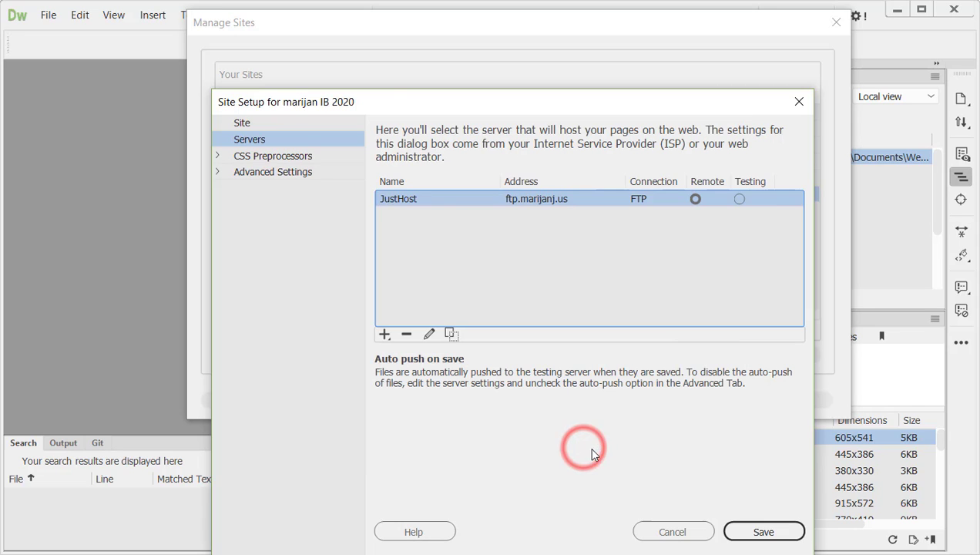
Step: Save the site setup and close the site manager
click(742, 534)
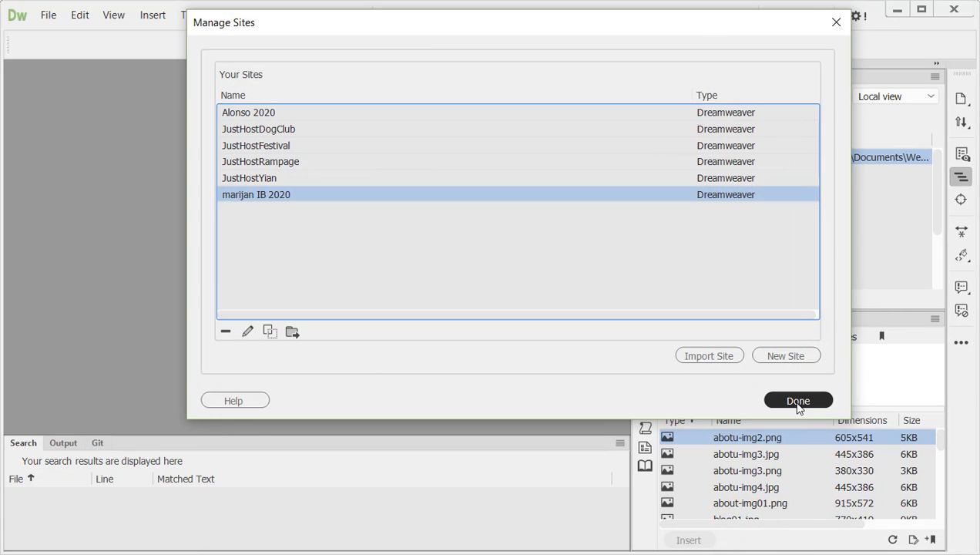
click(799, 401)
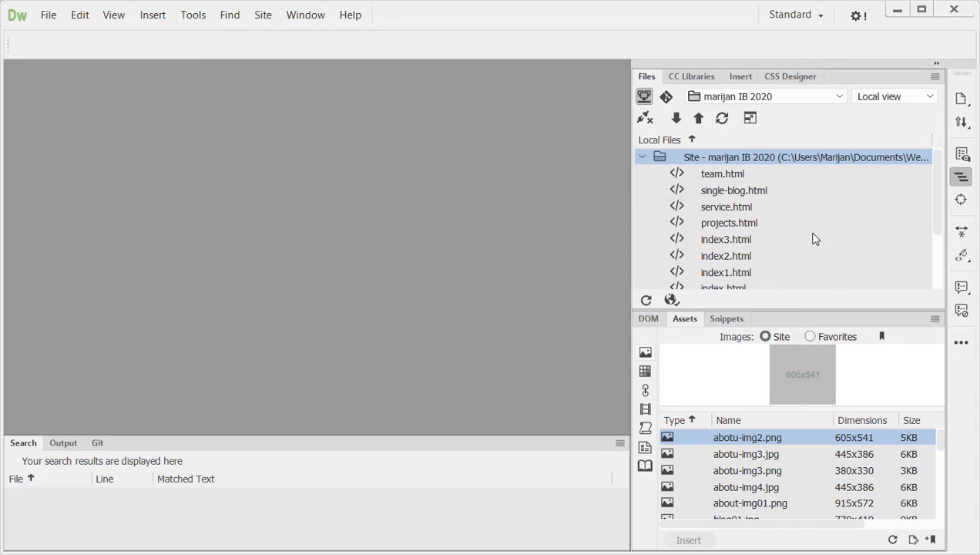
Step: Compare the site's local files with the contents of its folder on the remote server
scroll(765, 245, down, 3)
scroll(761, 244, up, 3)
scroll(761, 245, down, 3)
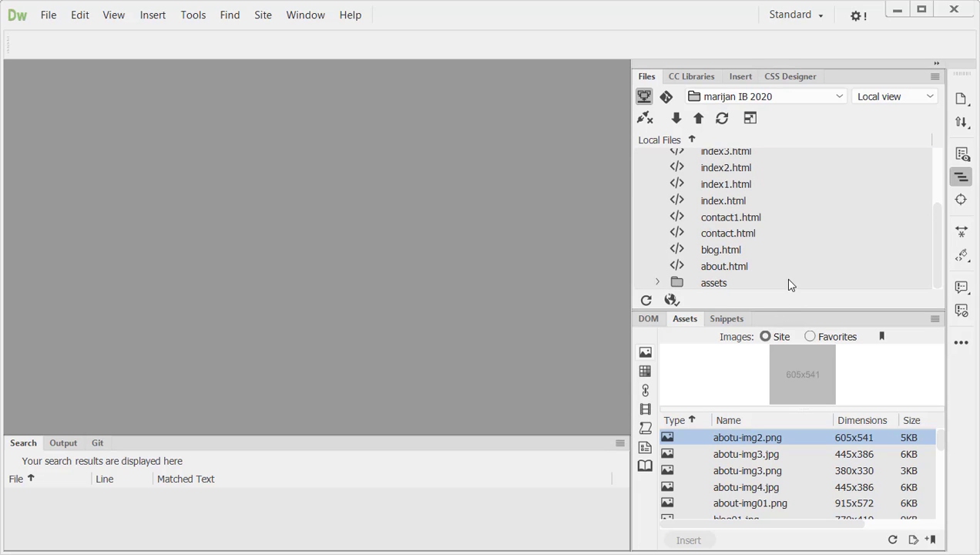
scroll(692, 197, up, 3)
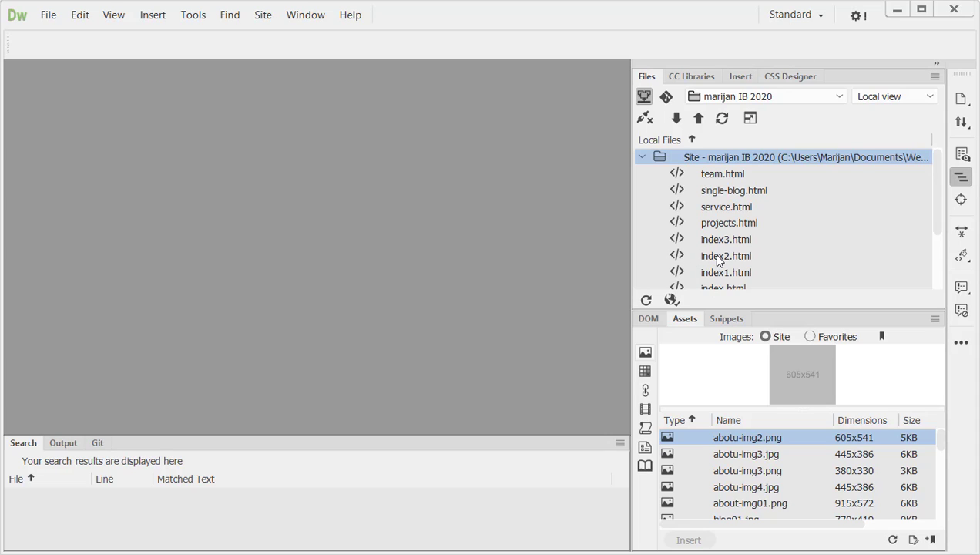
click(889, 96)
click(887, 118)
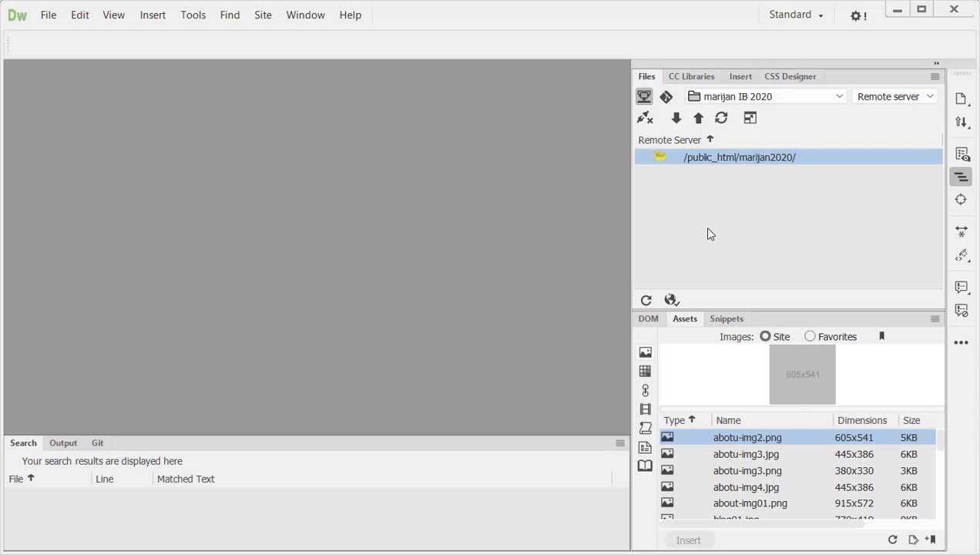
click(806, 98)
click(815, 193)
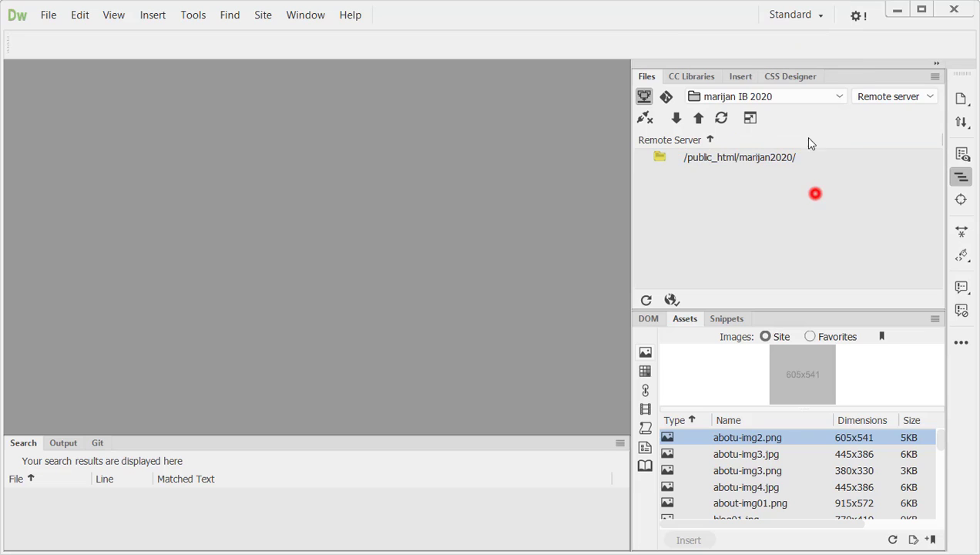
click(865, 97)
click(882, 80)
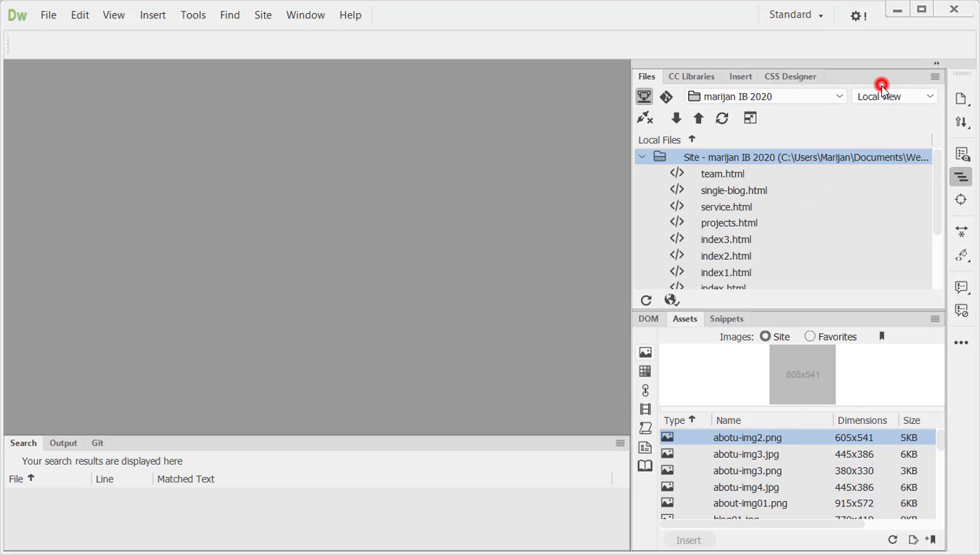
scroll(762, 246, down, 2)
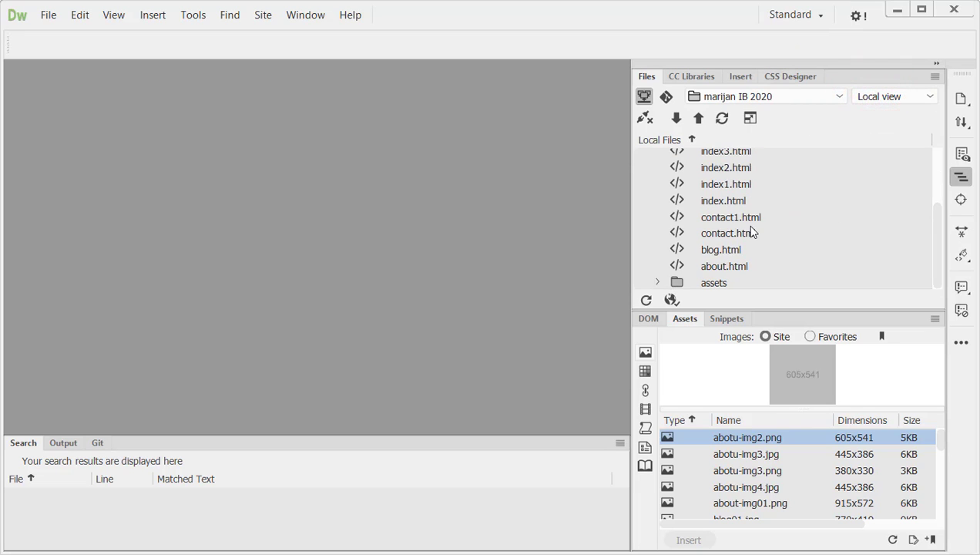
scroll(771, 215, up, 2)
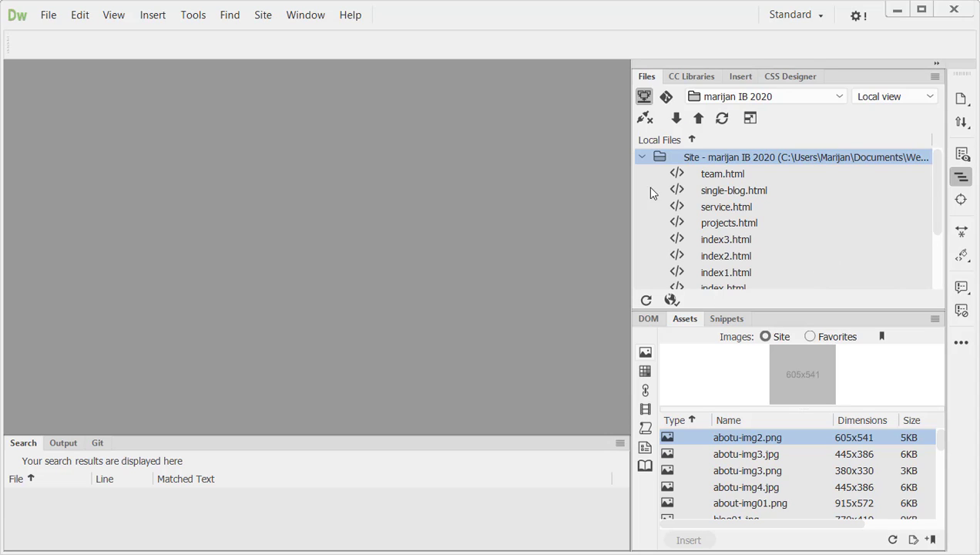
Step: Synchronize the entire site with the remote server, putting newer files to remote, and confirm the previewed file updates
click(723, 120)
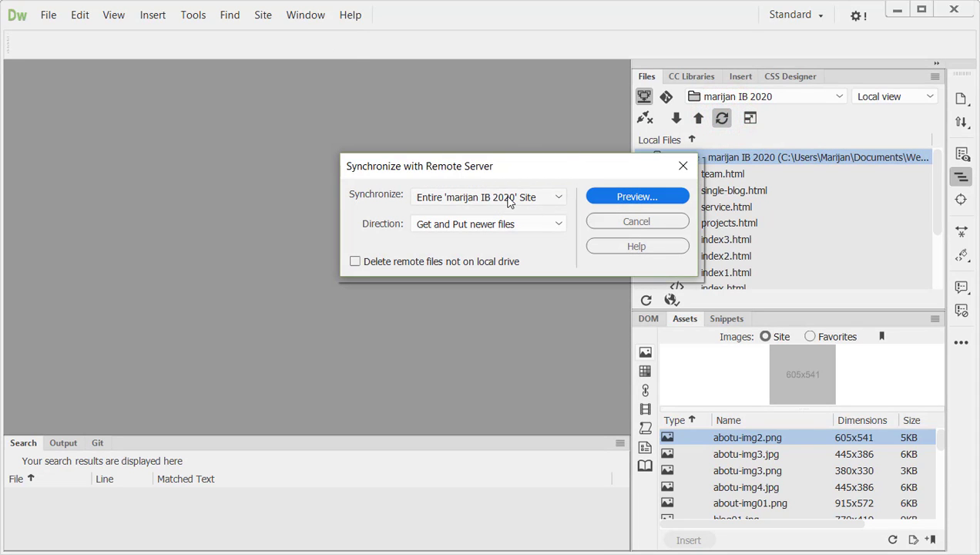
click(513, 222)
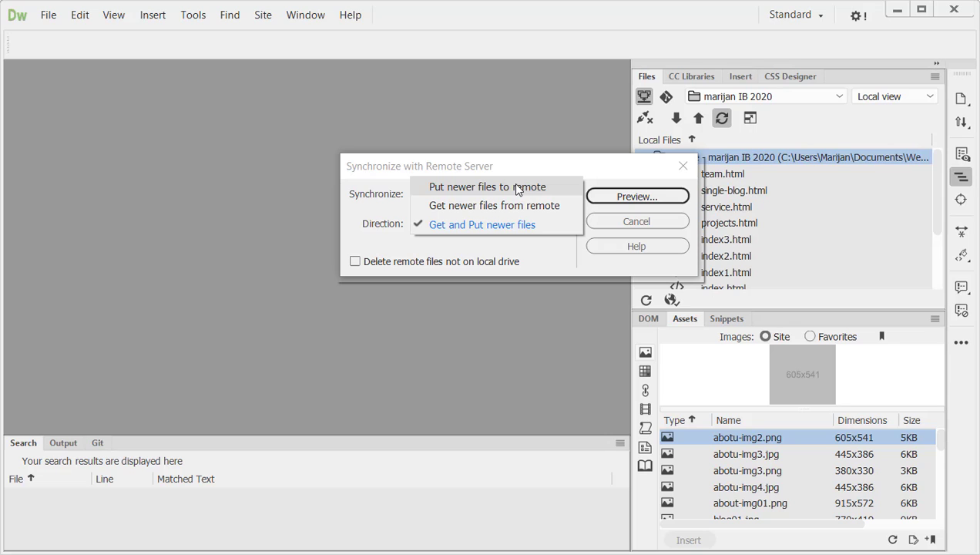
click(517, 188)
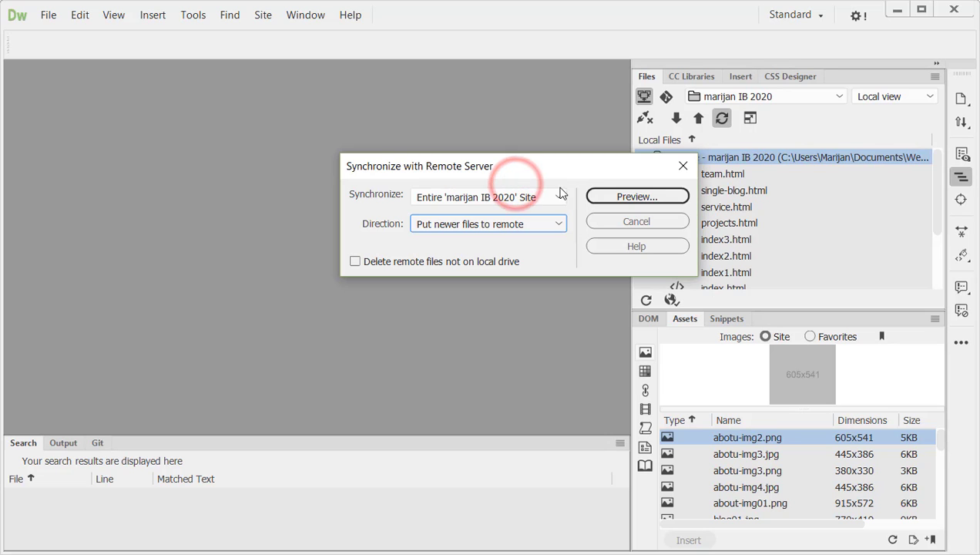
click(614, 197)
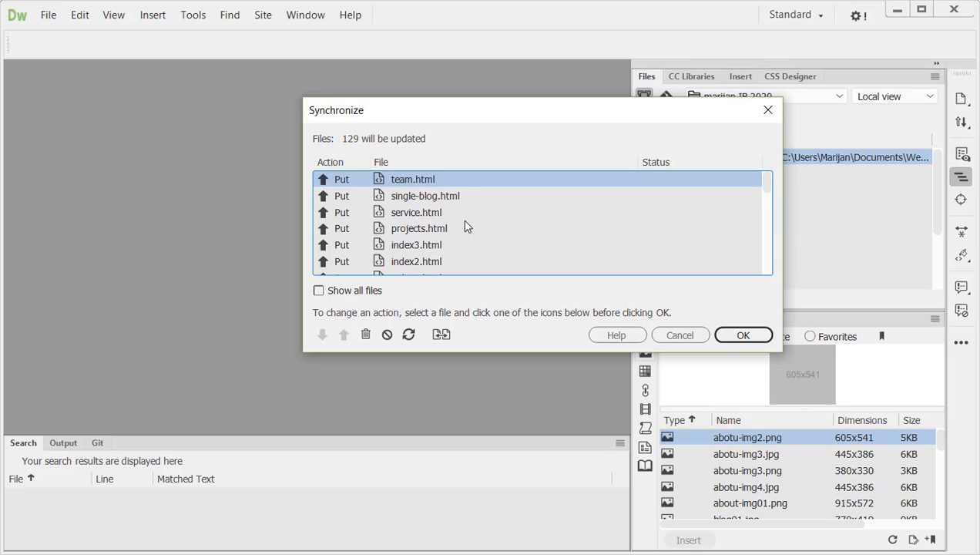
click(743, 335)
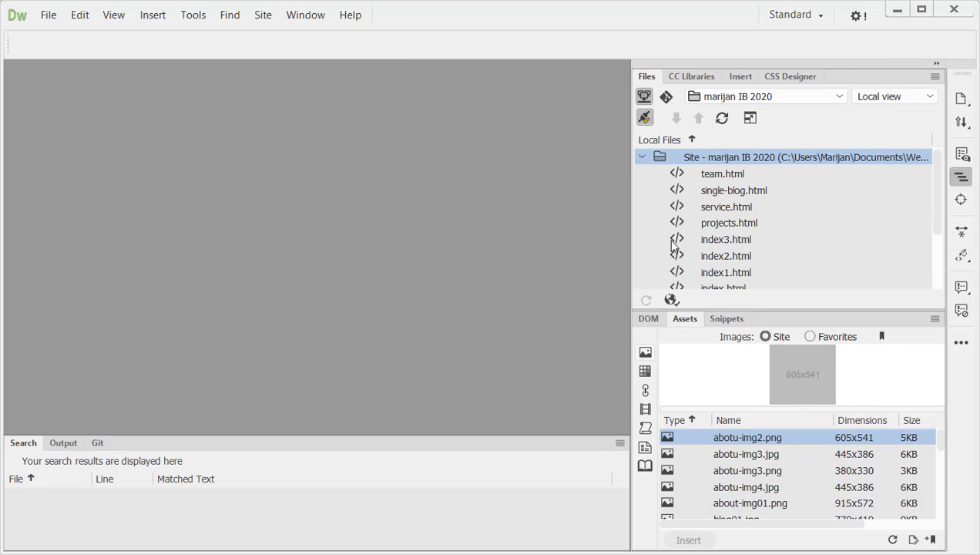
Step: Check the uploaded files and assets folder in the remote server view
click(881, 101)
click(886, 114)
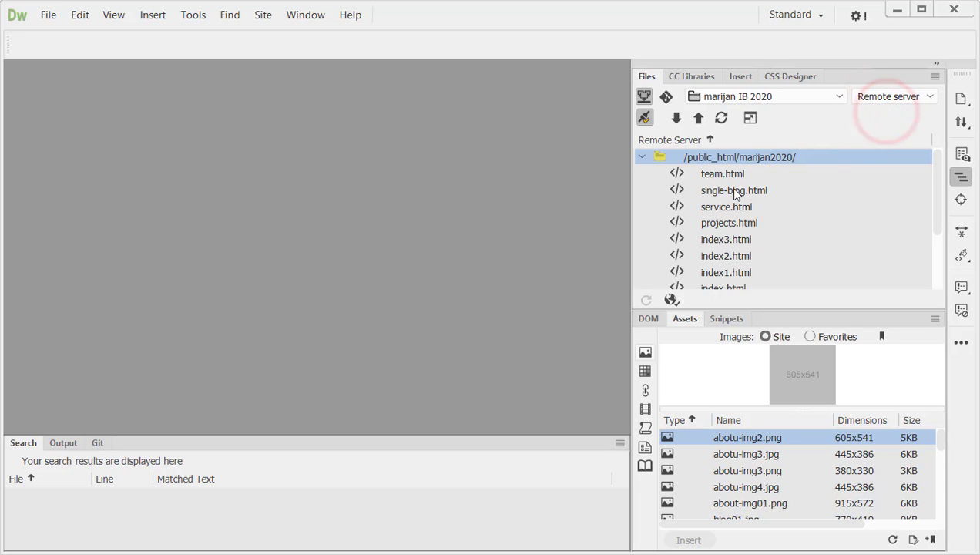
scroll(721, 261, down, 3)
scroll(728, 249, up, 3)
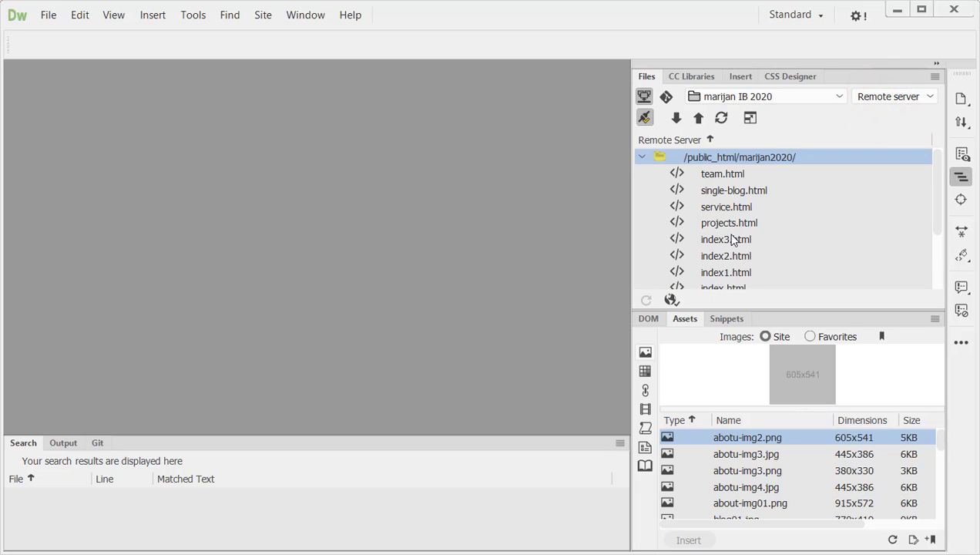
scroll(733, 240, down, 3)
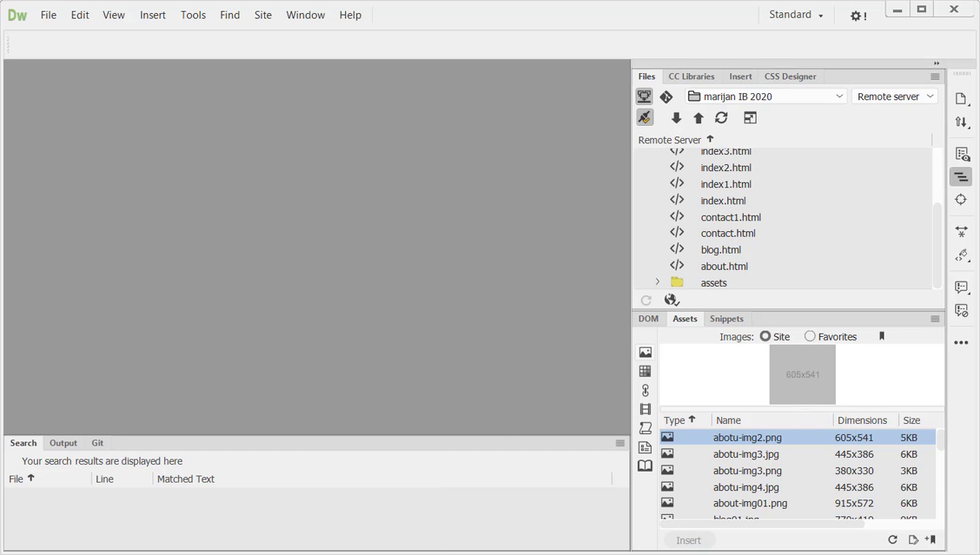
Step: Switch to cPanel File Manager and examine the uploaded files in the site's 2020 folder under public_html
click(334, 512)
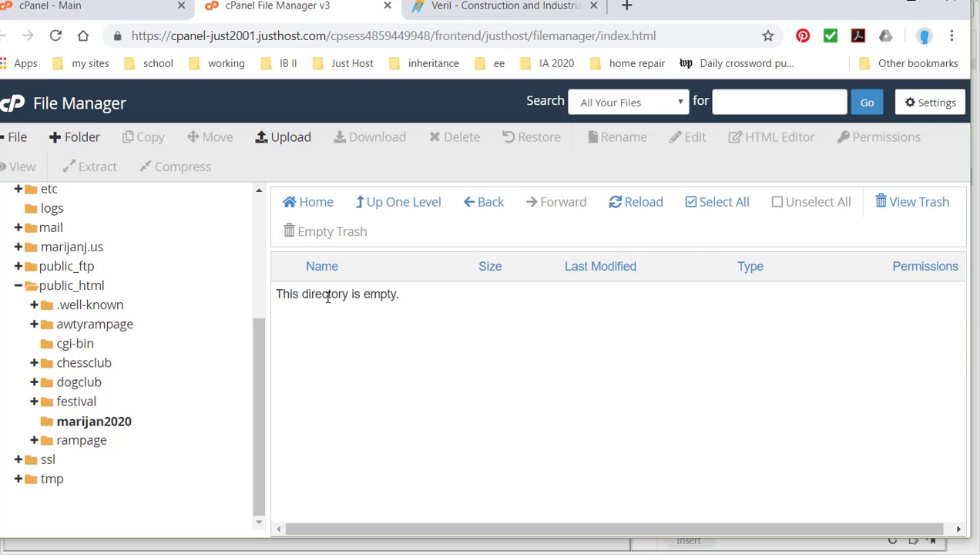
click(77, 401)
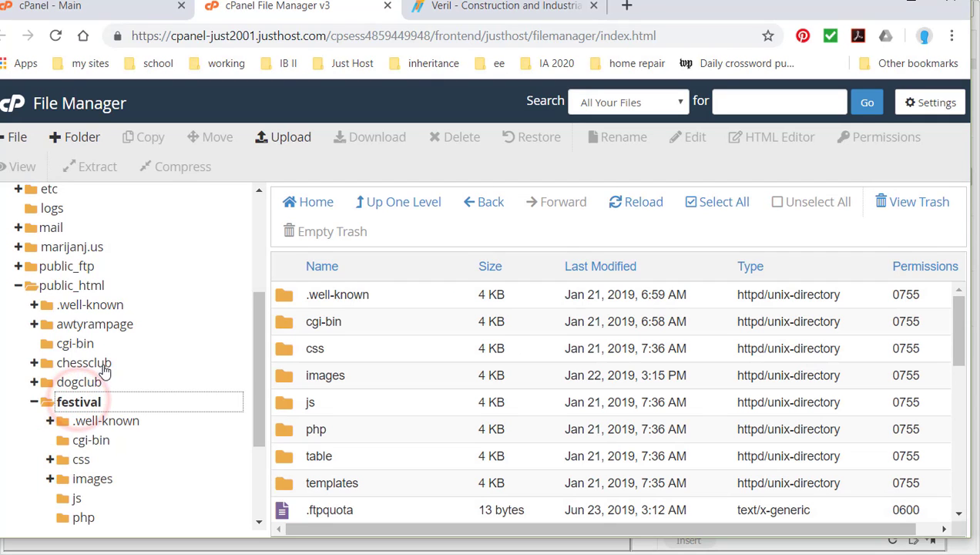
click(68, 406)
click(33, 401)
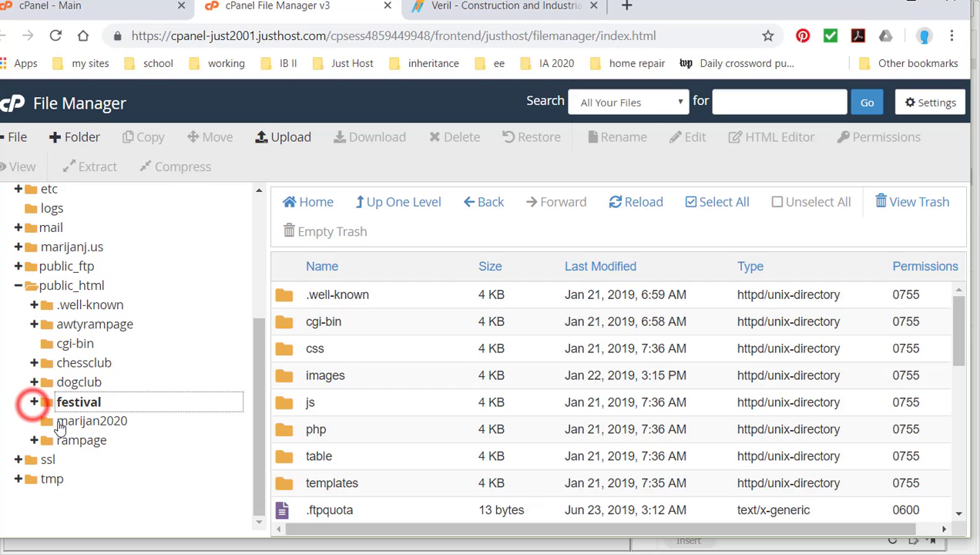
click(66, 421)
scroll(372, 416, down, 3)
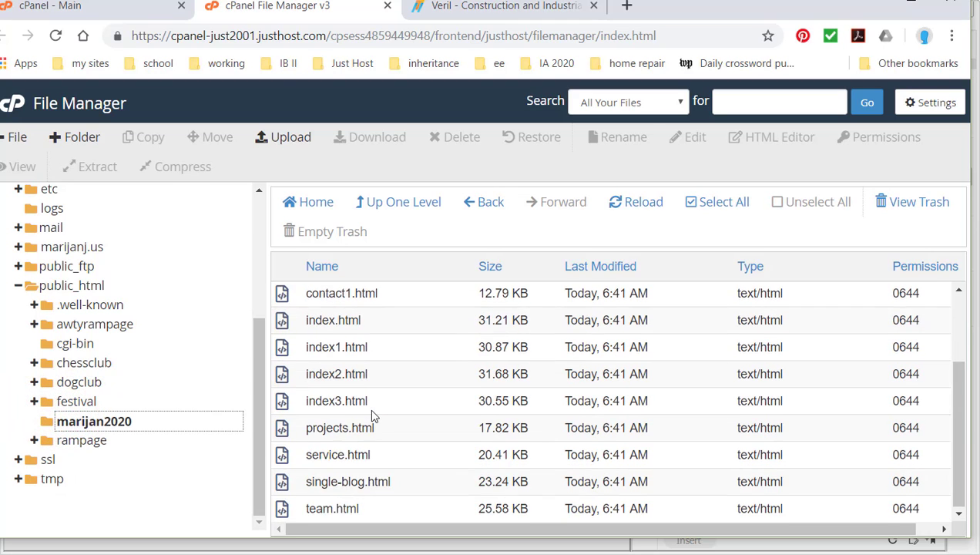
scroll(378, 414, up, 1)
scroll(378, 415, up, 2)
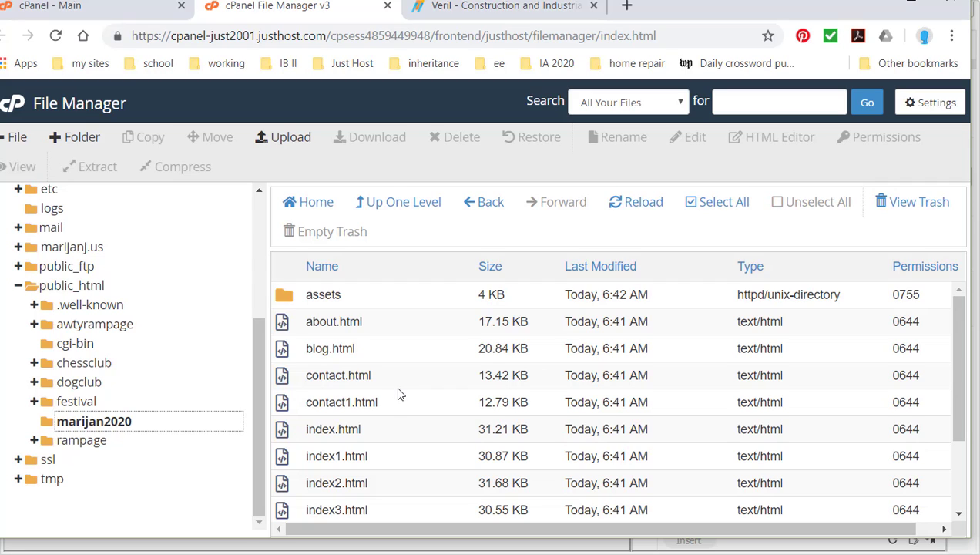
scroll(398, 394, down, 3)
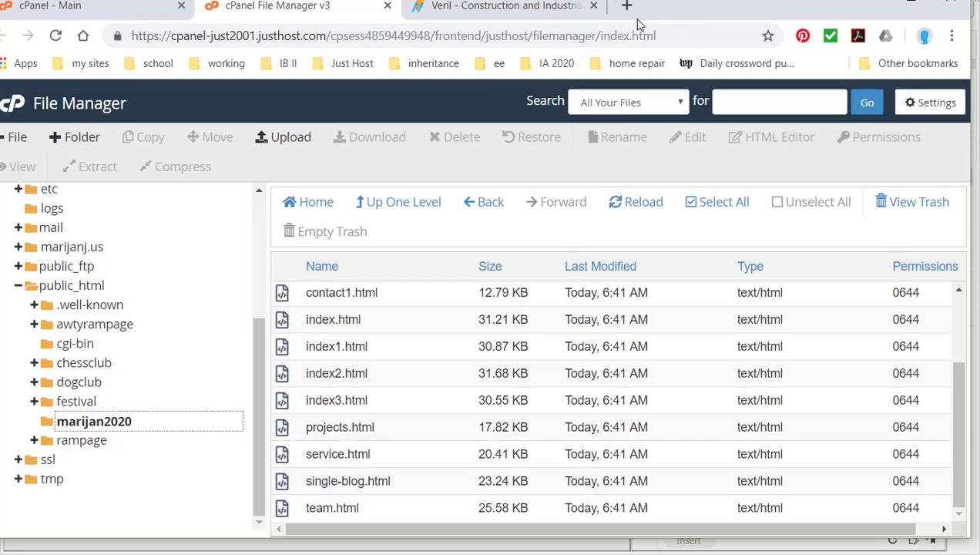
Step: Load the published site in the Veril browser tab using its domain followed by the 2020 folder path
click(530, 12)
click(493, 35)
text(m)
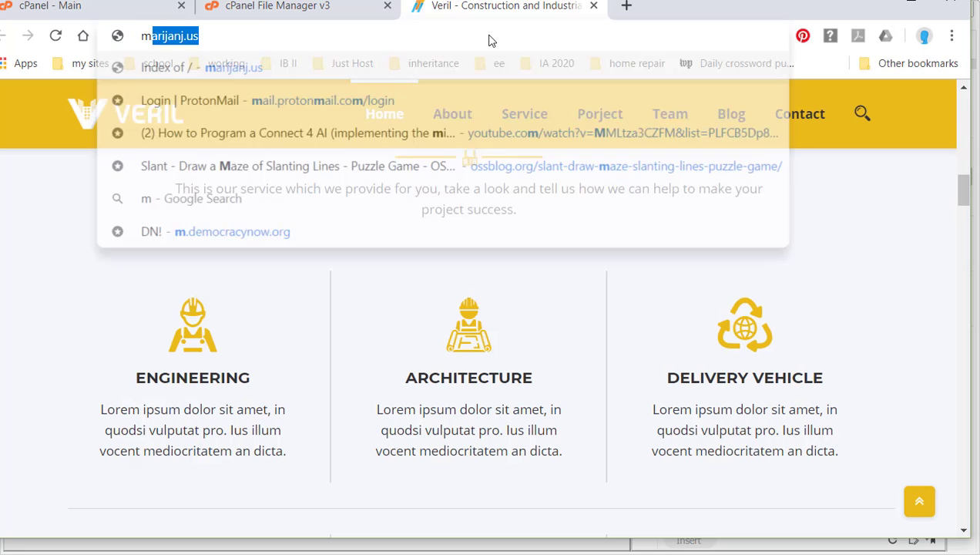
text(arij)
key(Right)
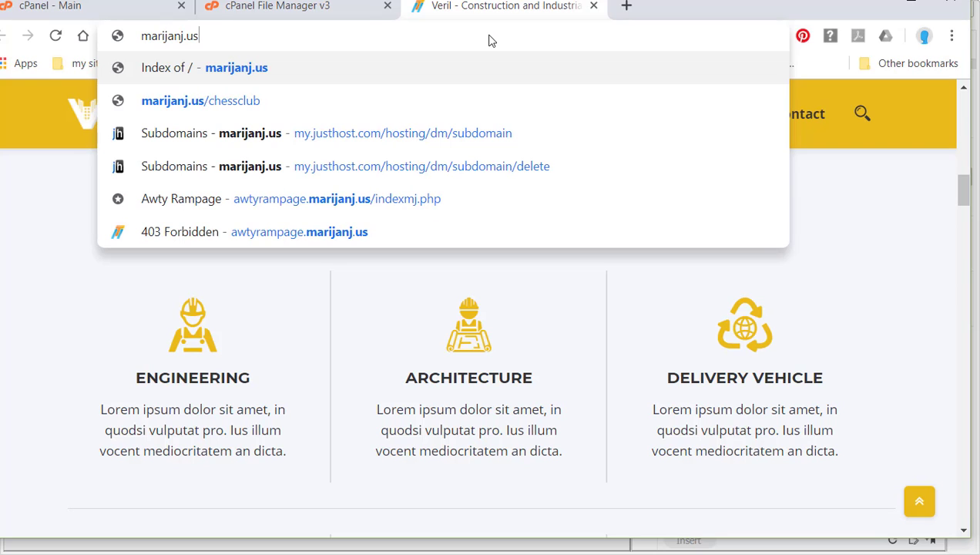
text(/)
text(marijan)
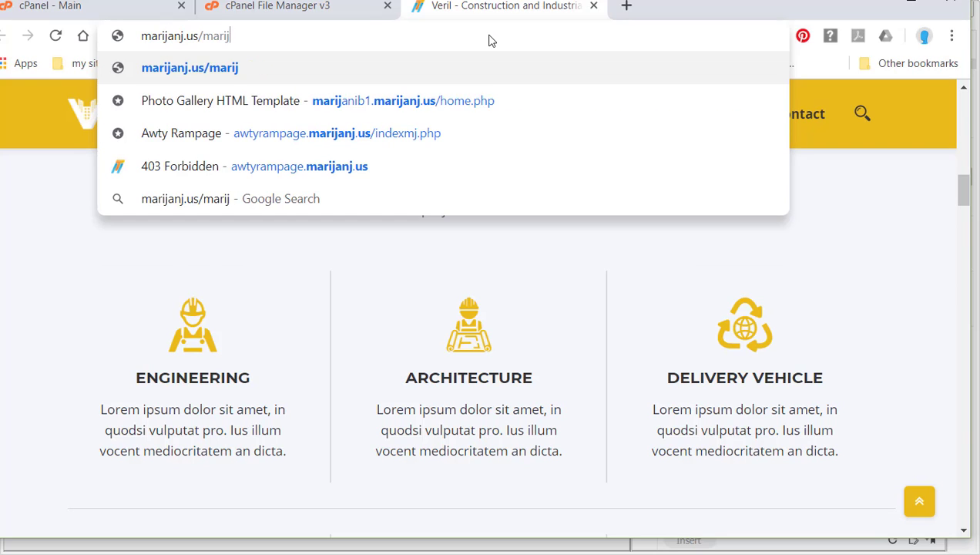
text(29)
key(BackSpace)
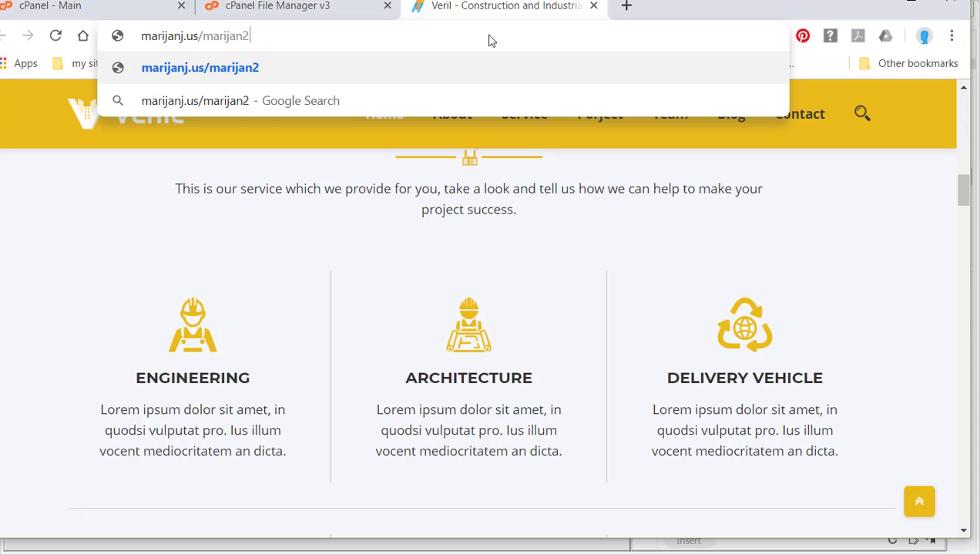
text(020/)
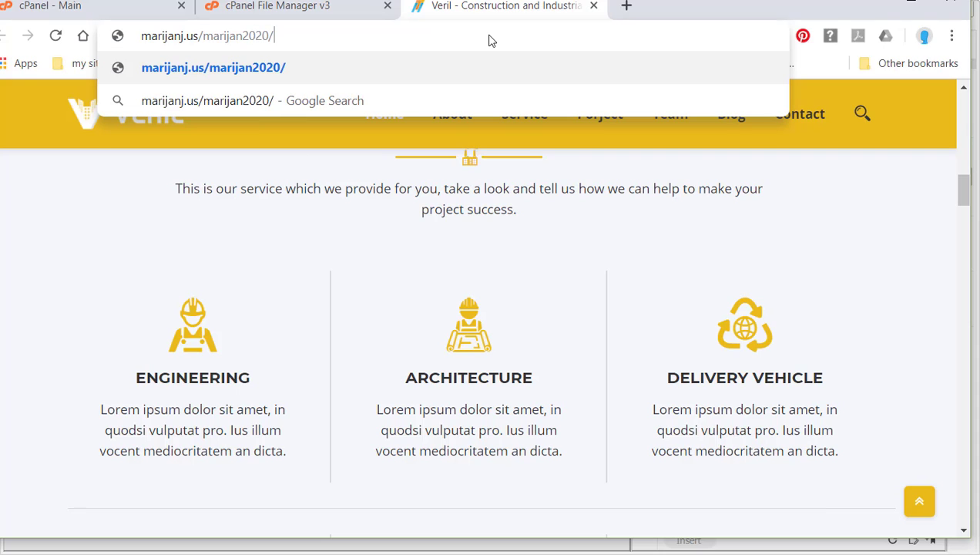
key(Return)
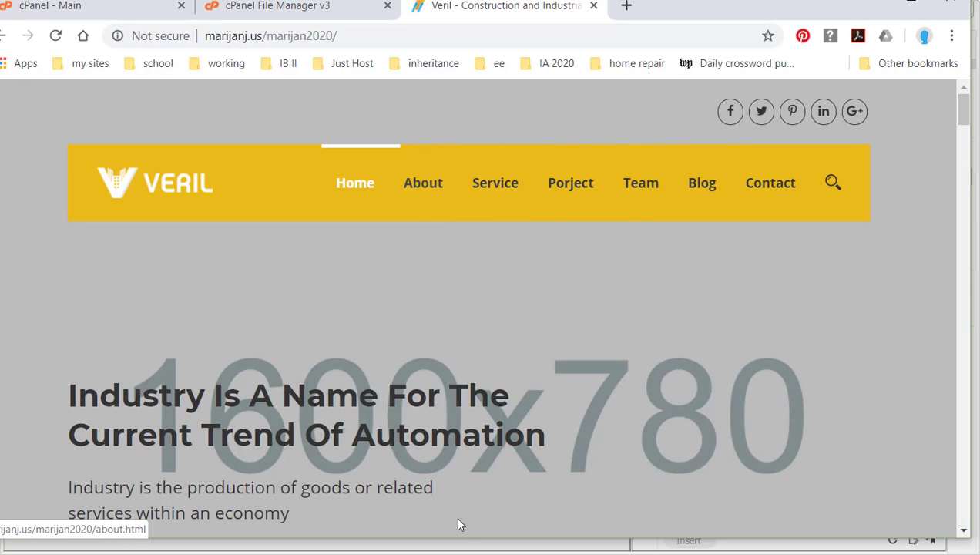
Step: Switch to Dreamweaver and try to open index.html from the remote server
click(294, 554)
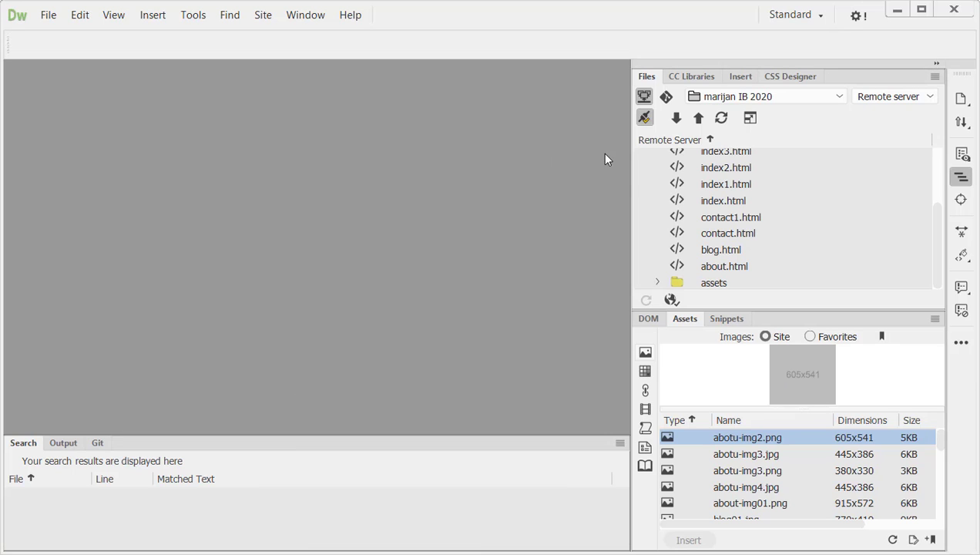
double_click(713, 200)
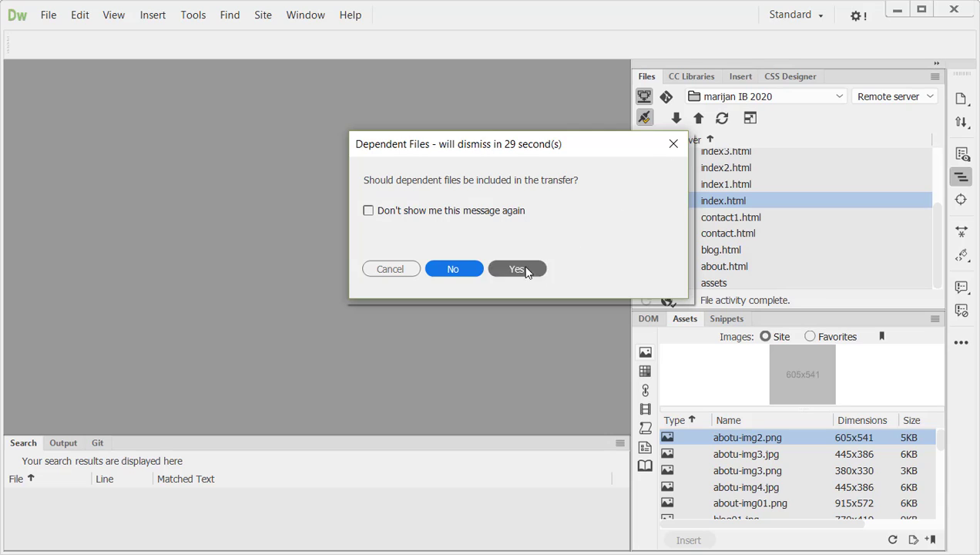
click(404, 269)
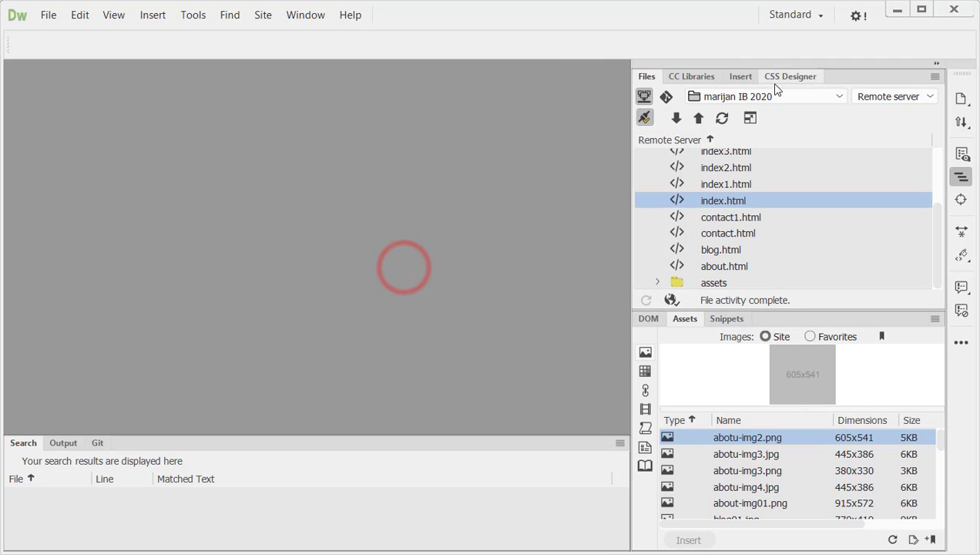
Step: Switch the site's file listing to the local view and open the local index.html
click(879, 98)
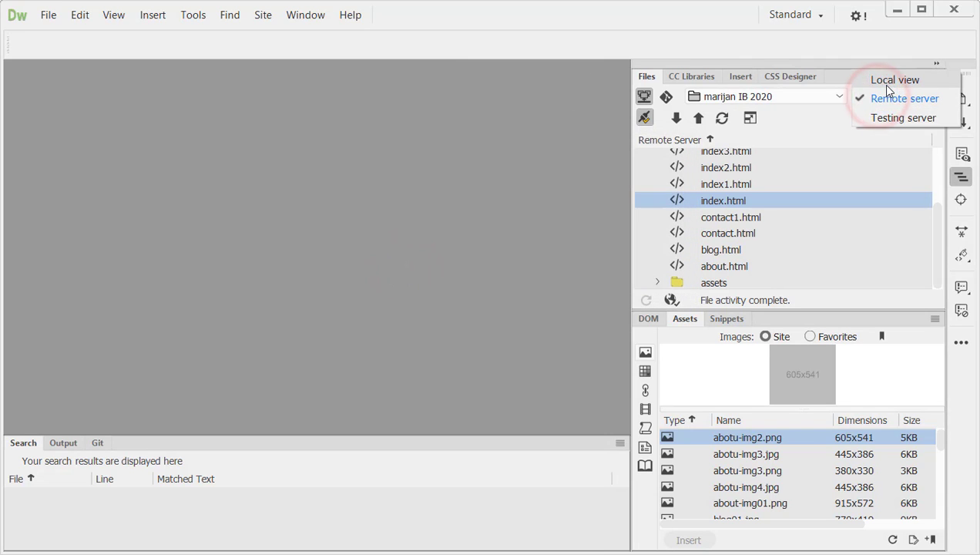
click(882, 81)
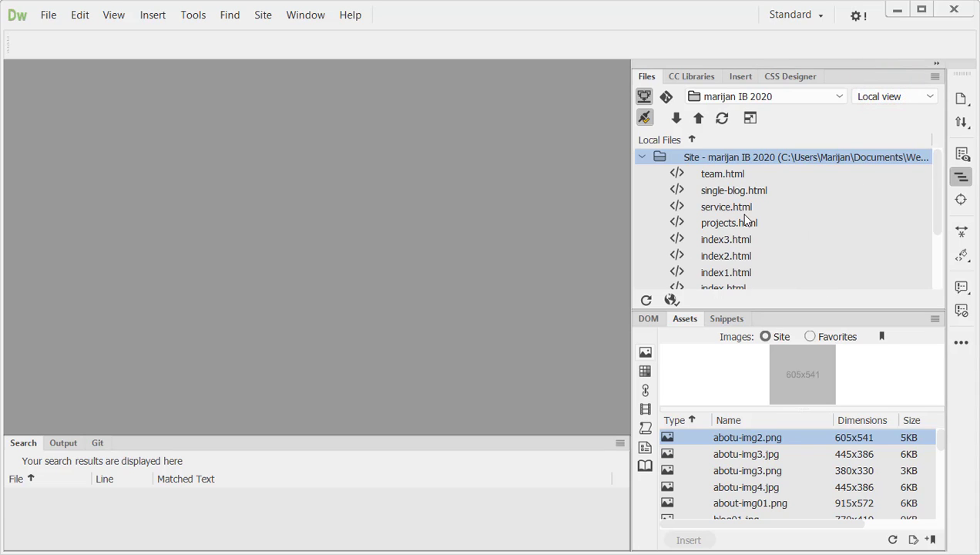
click(722, 241)
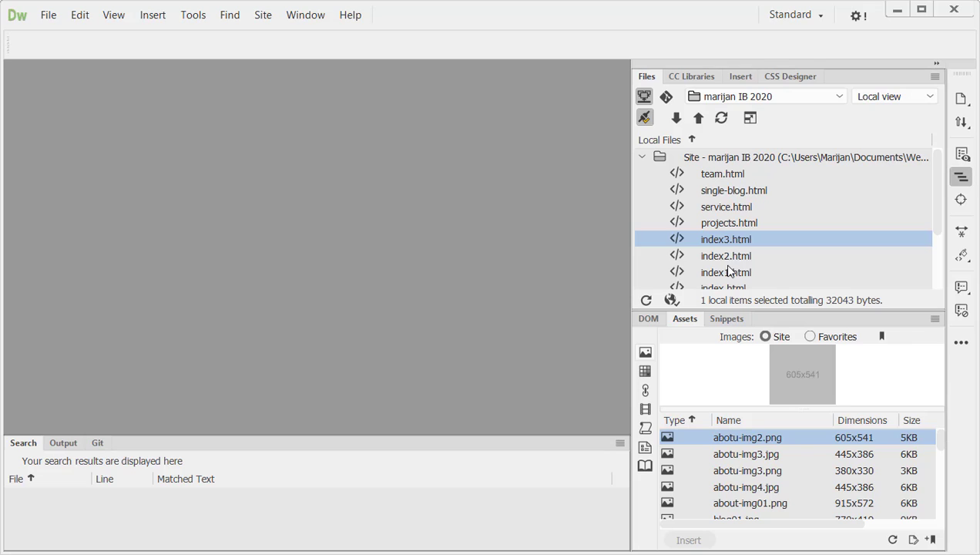
scroll(744, 264, down, 2)
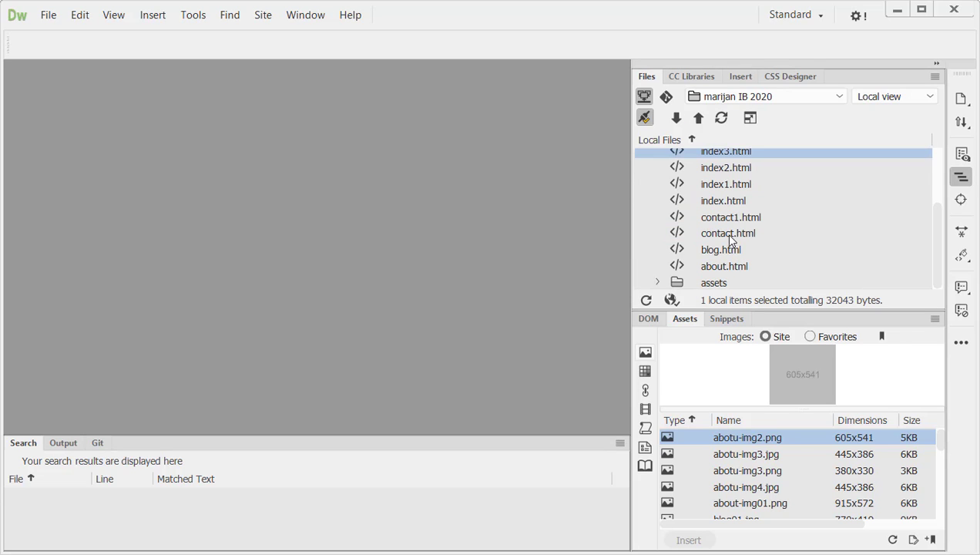
click(726, 202)
click(726, 202)
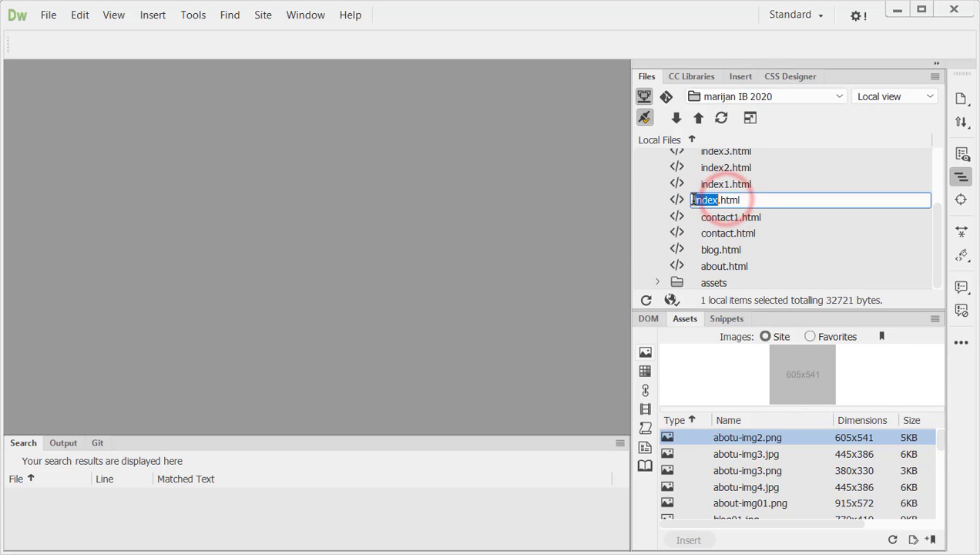
click(782, 186)
double_click(729, 200)
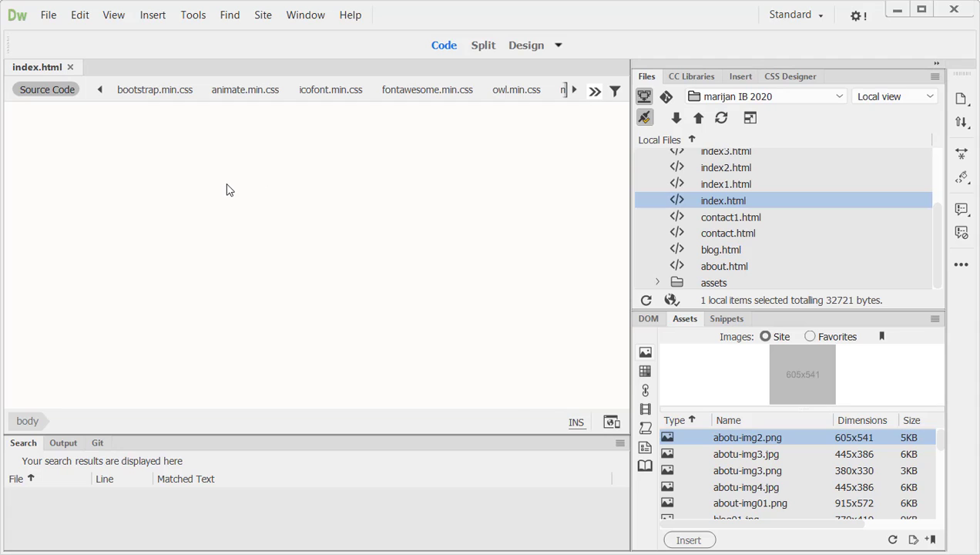
Step: In Design view, insert "Awty" before "Industry" in the hero heading of index.html and save the page
click(523, 50)
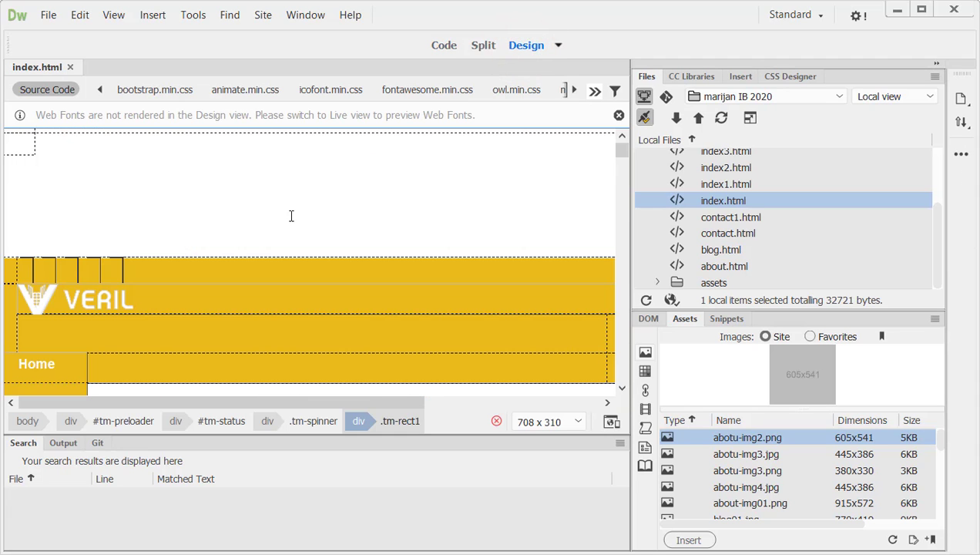
scroll(209, 243, down, 3)
scroll(134, 287, down, 1)
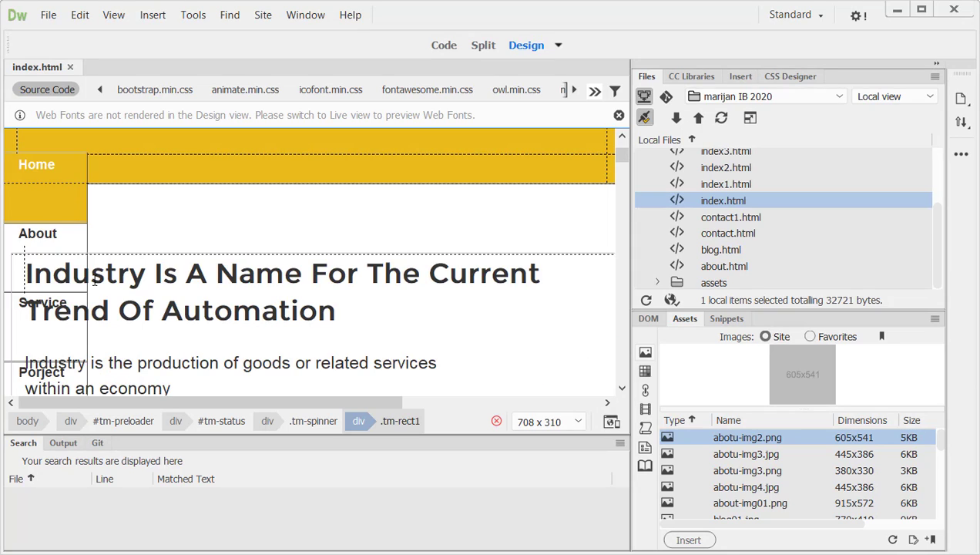
click(31, 274)
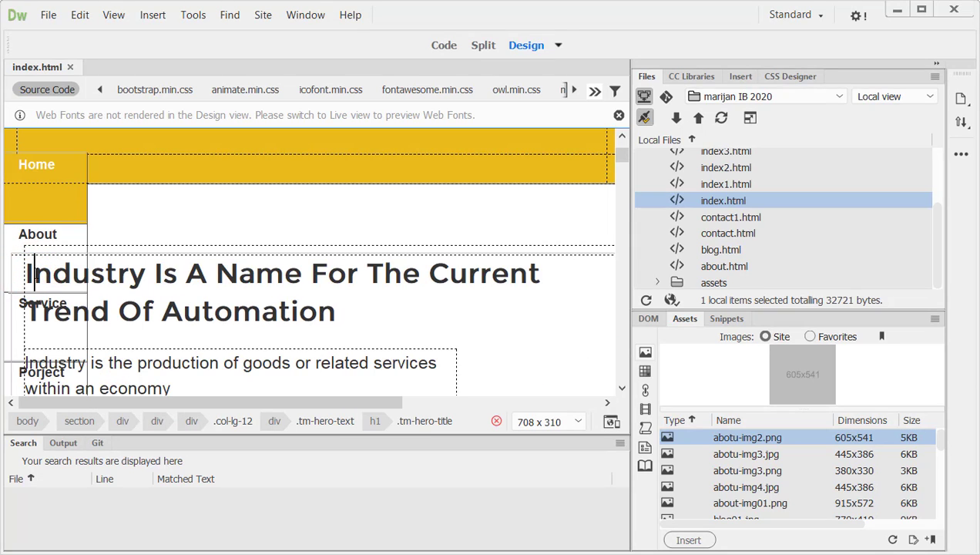
text(Awty)
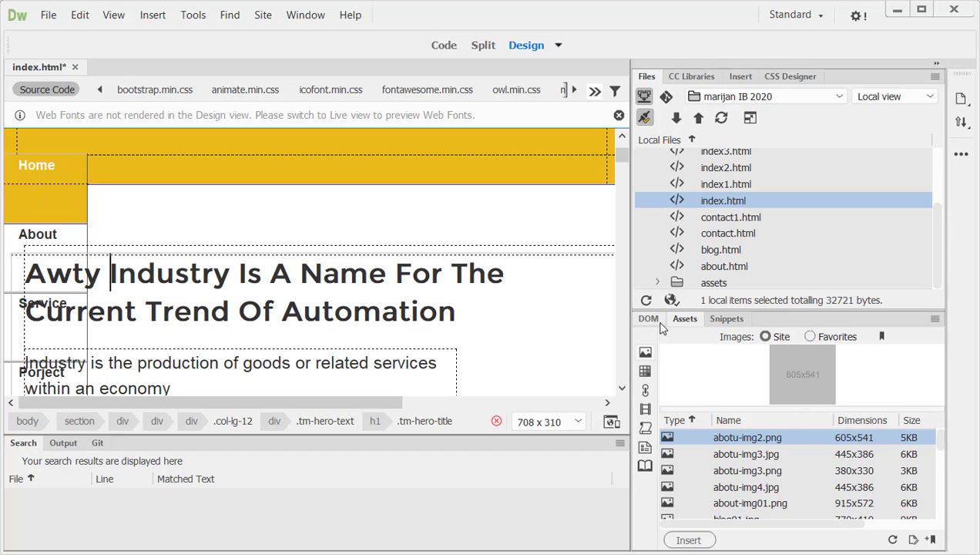
key(ctrl+s)
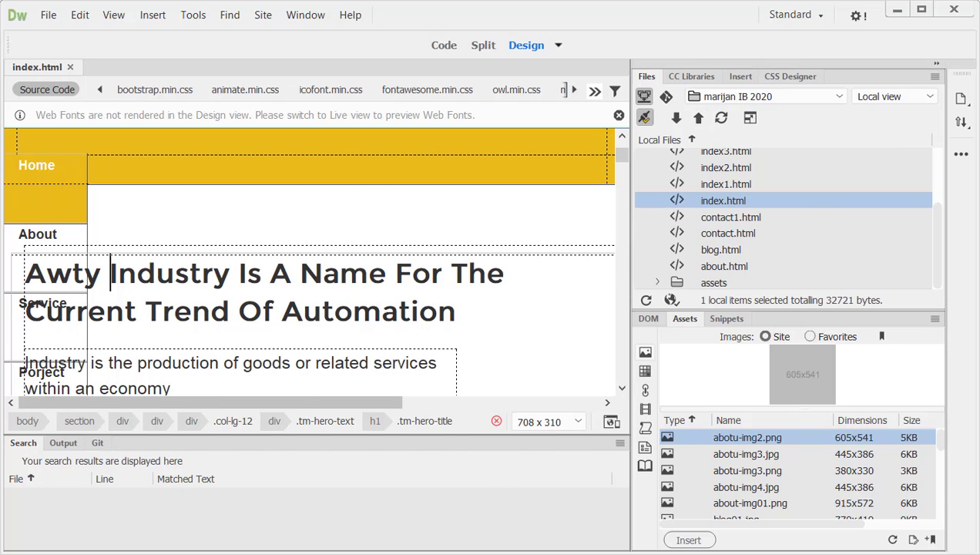
Step: Upload the edited index.html from Dreamweaver to the JustHost remote server and reload the published Veril page in the browser
key(alt+Tab)
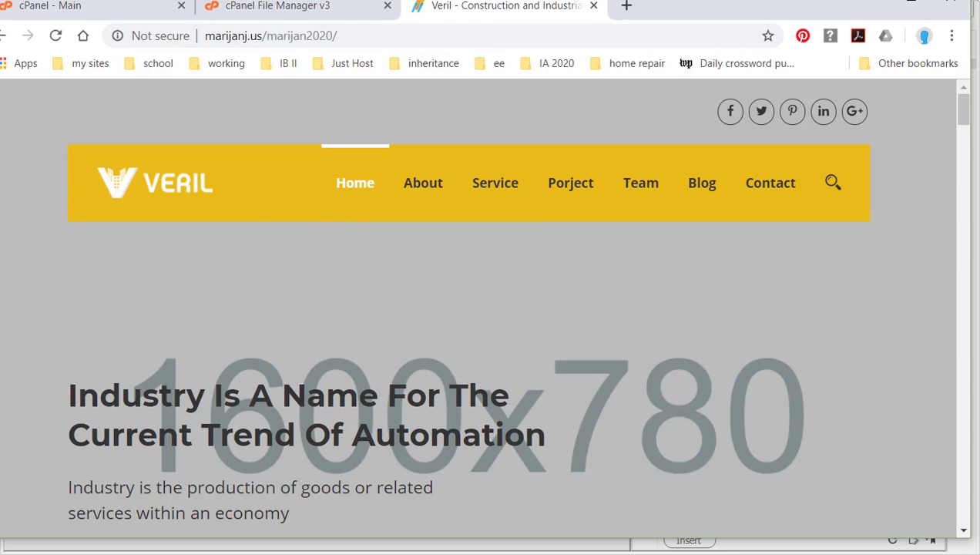
click(521, 554)
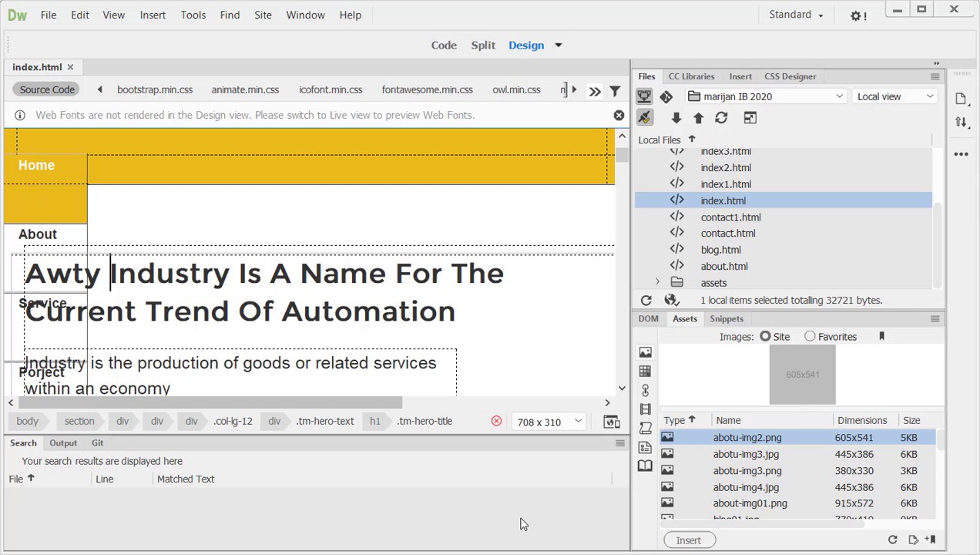
click(697, 117)
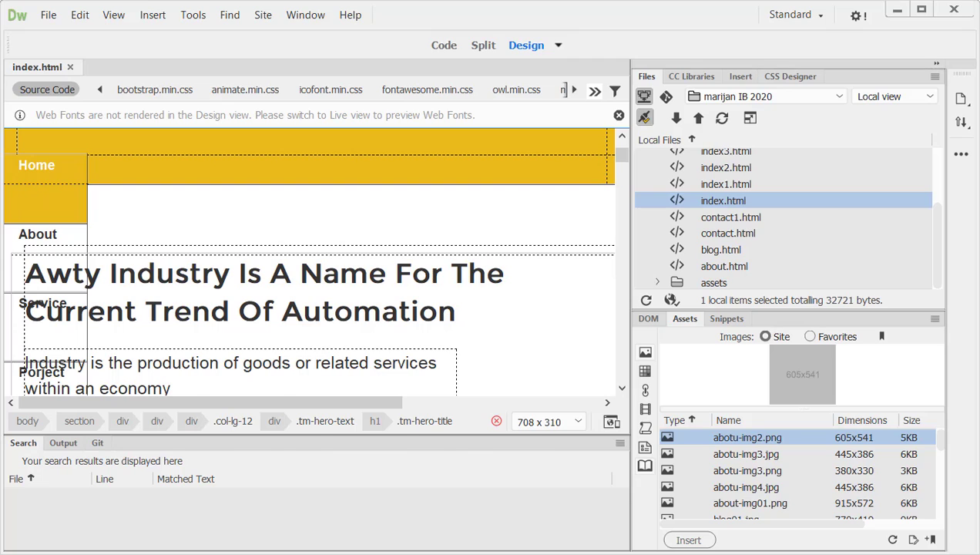
click(219, 553)
click(56, 36)
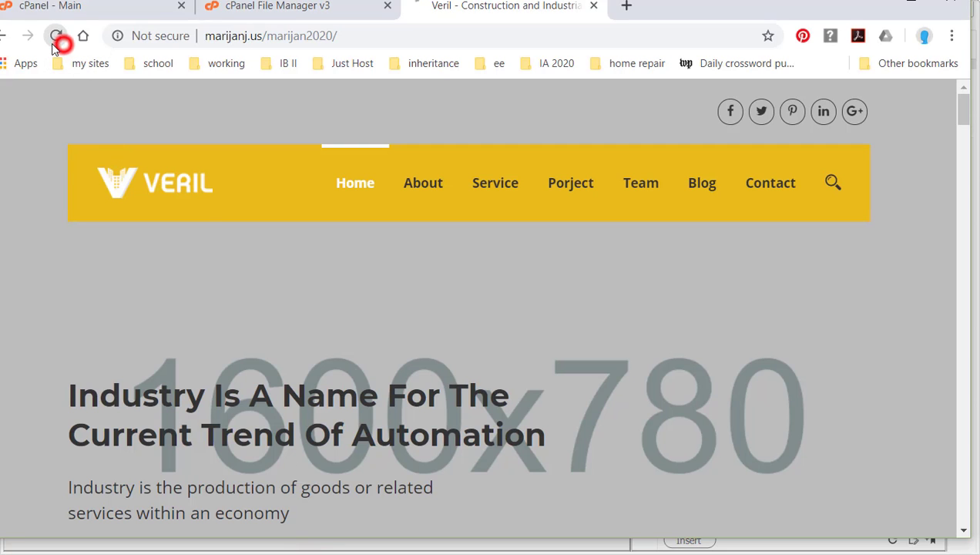